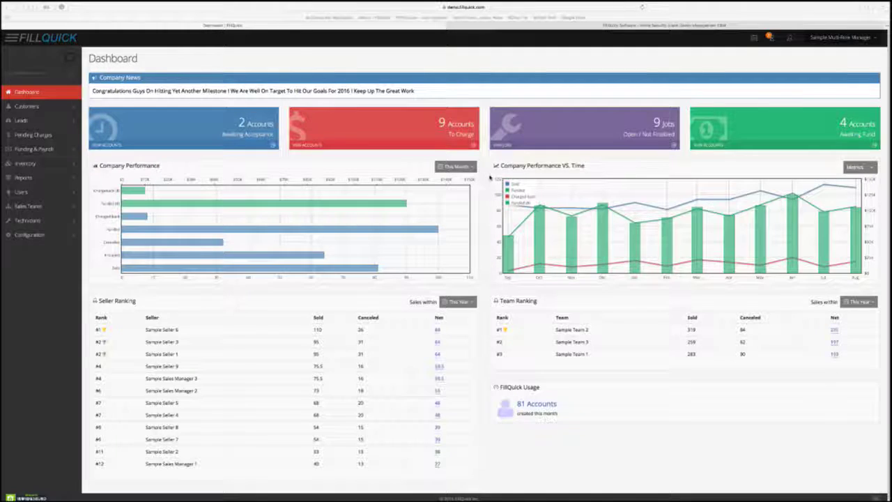
# Switch to the FillQuick marketing homepage and scroll through it.
pyautogui.click(557, 26)
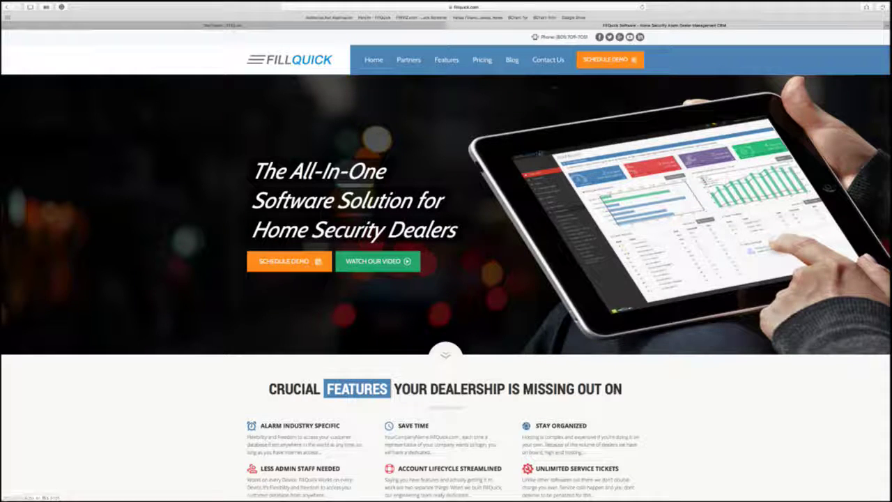
pyautogui.scroll(-3, 529, 191)
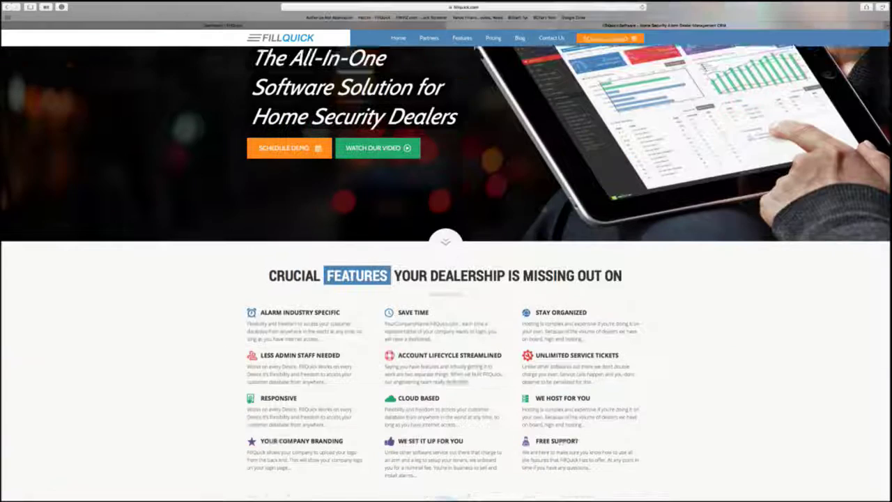
pyautogui.scroll(-1, 536, 202)
pyautogui.scroll(-1, 542, 210)
pyautogui.scroll(-5, 543, 211)
pyautogui.scroll(-5, 542, 210)
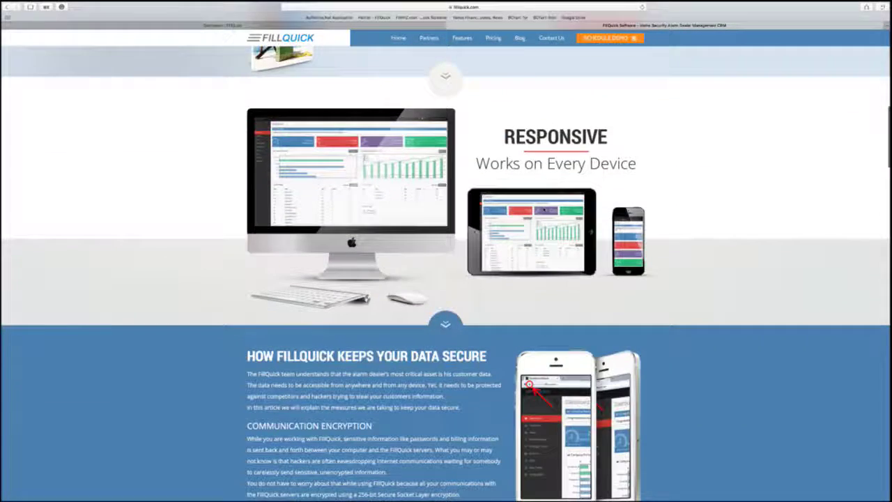
pyautogui.scroll(-3, 544, 209)
pyautogui.scroll(1, 544, 209)
pyautogui.scroll(3, 544, 209)
pyautogui.scroll(1, 544, 207)
pyautogui.scroll(3, 543, 207)
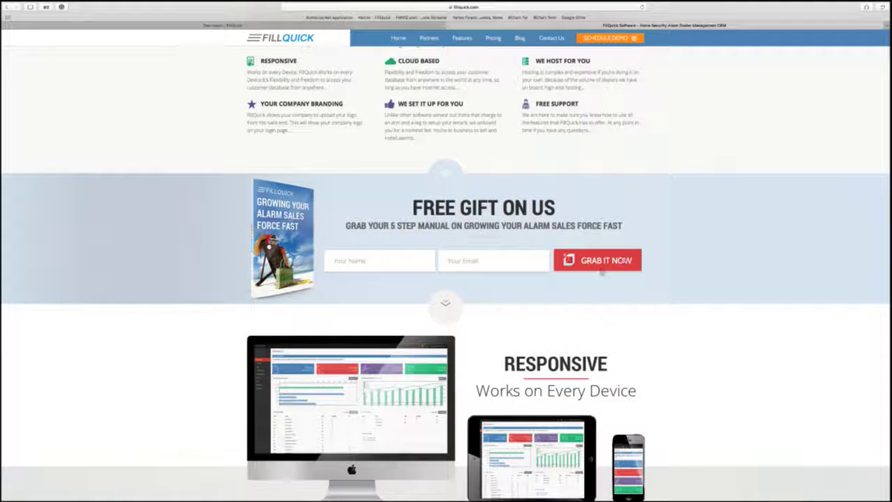
pyautogui.scroll(1, 399, 236)
pyautogui.scroll(1, 399, 235)
pyautogui.scroll(4, 399, 235)
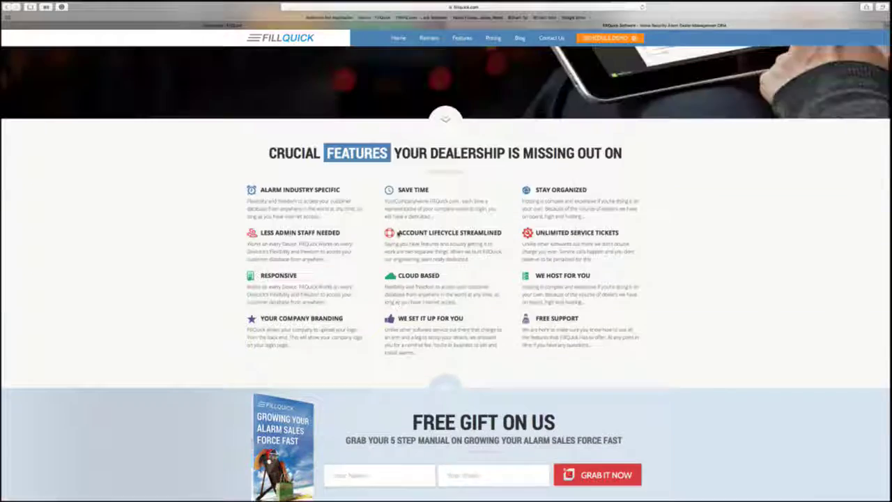
pyautogui.scroll(5, 399, 236)
pyautogui.scroll(-5, 401, 294)
pyautogui.scroll(-1, 401, 294)
pyautogui.scroll(5, 400, 294)
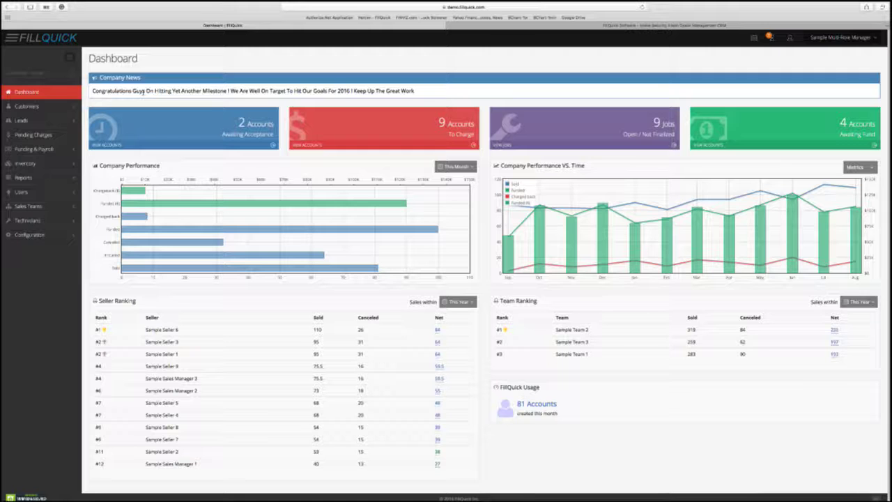
# Go to Configuration > Website > Dashboard News to load the Company News editor.
pyautogui.click(53, 239)
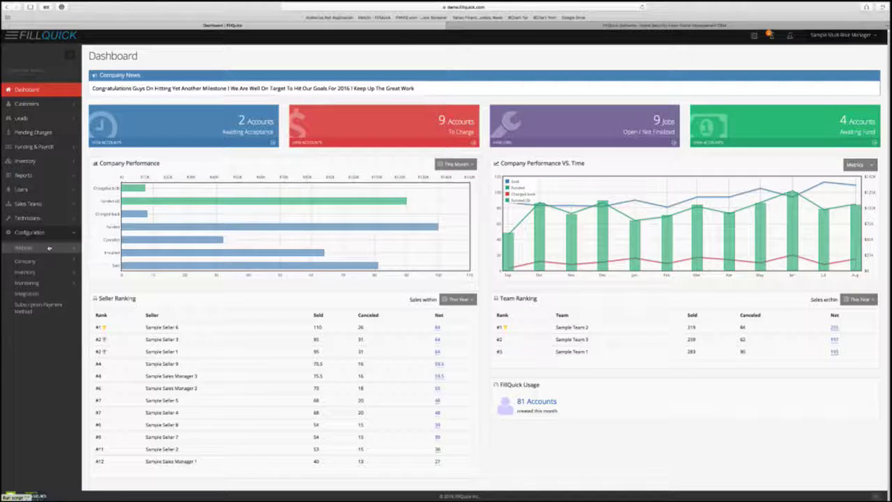
pyautogui.click(37, 291)
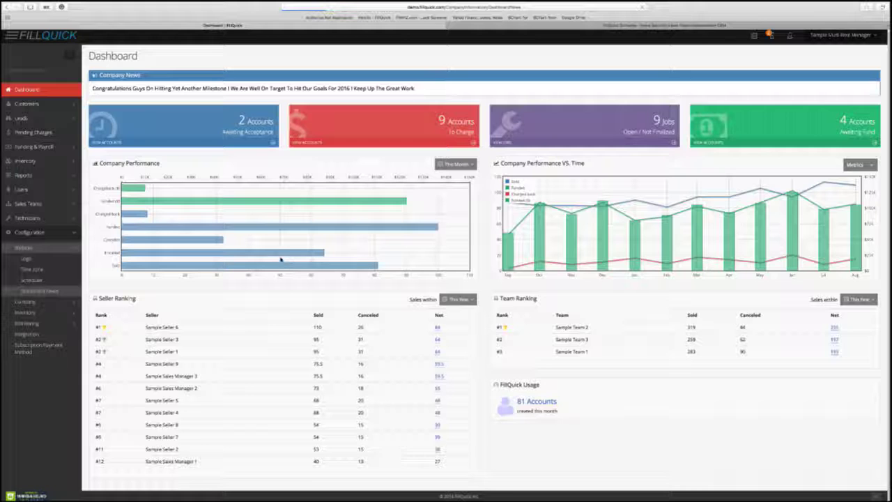
pyautogui.click(43, 292)
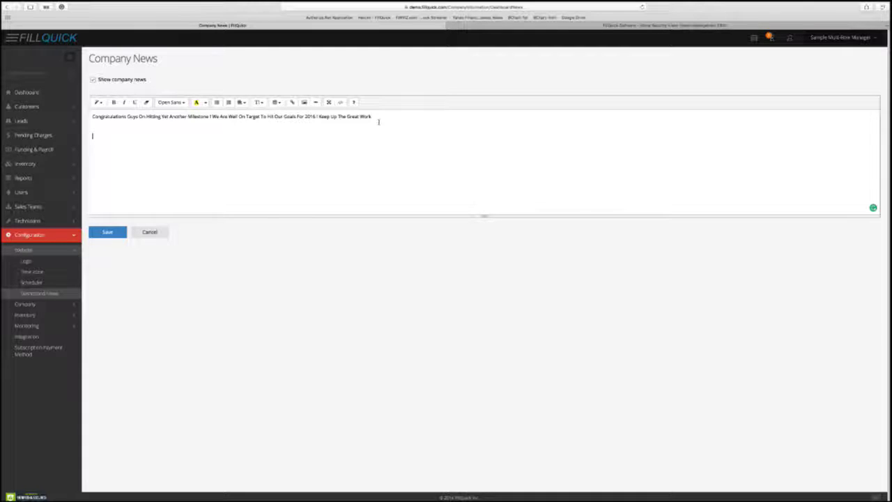
# Add the line 'Great work!eam Keep it up We current doing awesome this month' to the company news and save.
pyautogui.write('Great work!')
pyautogui.write('eam. Keep it up. We are currently')
pyautogui.write(' doing awesome this month.')
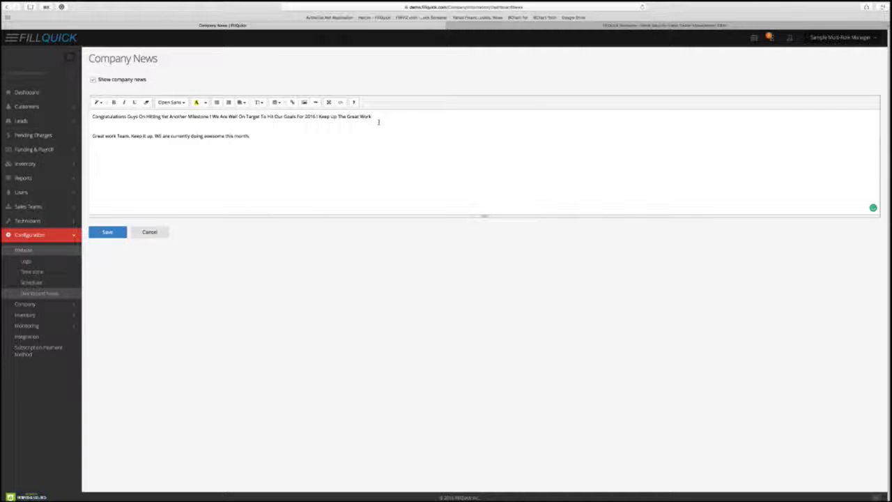
pyautogui.click(114, 231)
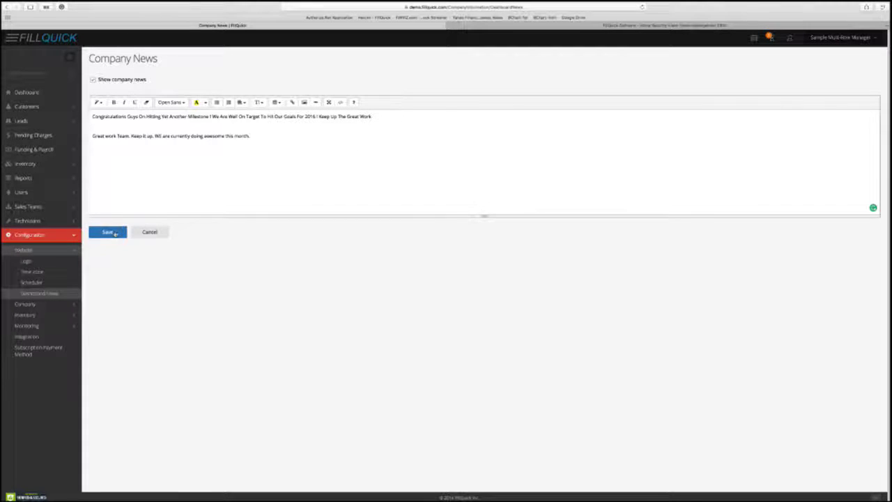
# Return to the dashboard and review the new team message in Company News.
pyautogui.click(28, 93)
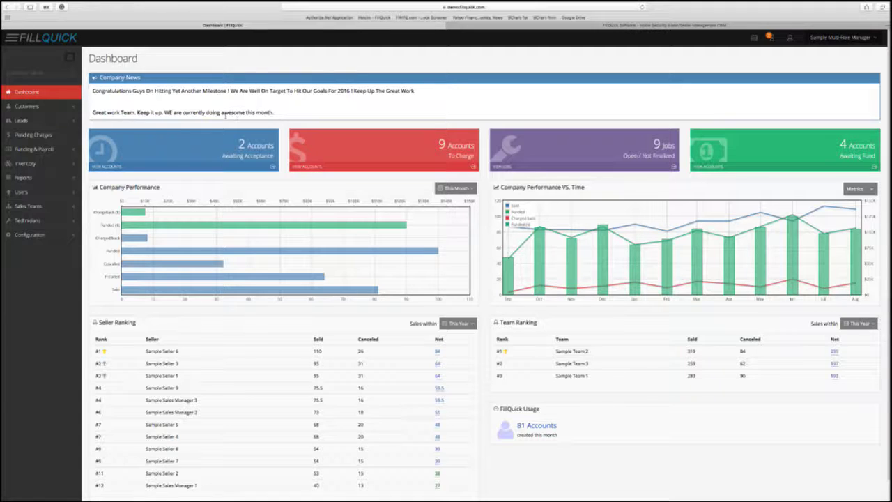
pyautogui.scroll(-1, 385, 149)
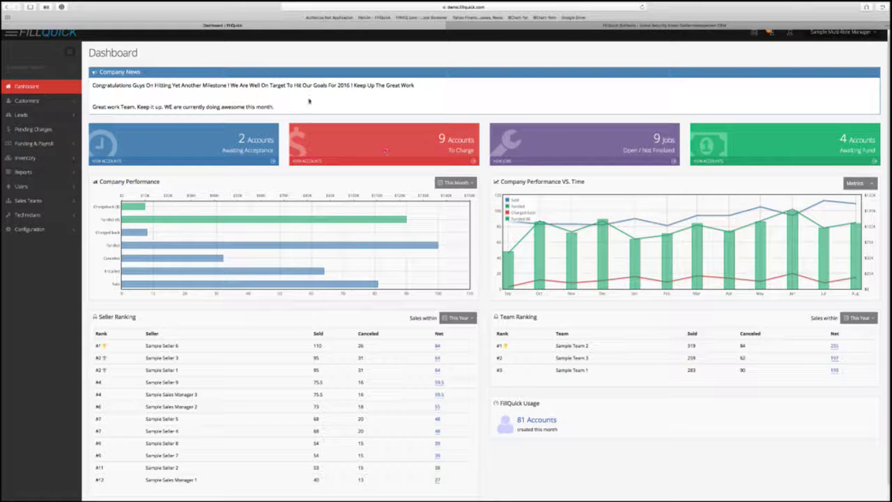
pyautogui.scroll(1, 180, 110)
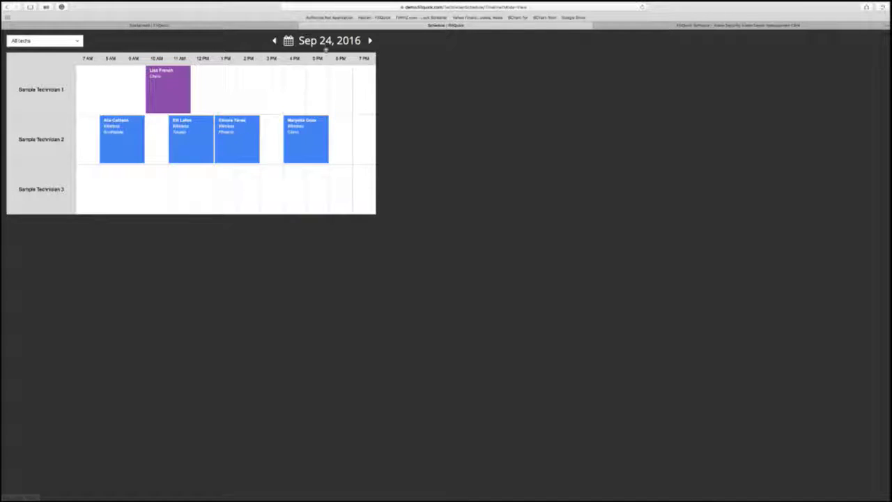
# Set the schedule back to Sep 24, 2016 and open the 1–3 PM install job.
pyautogui.click(326, 44)
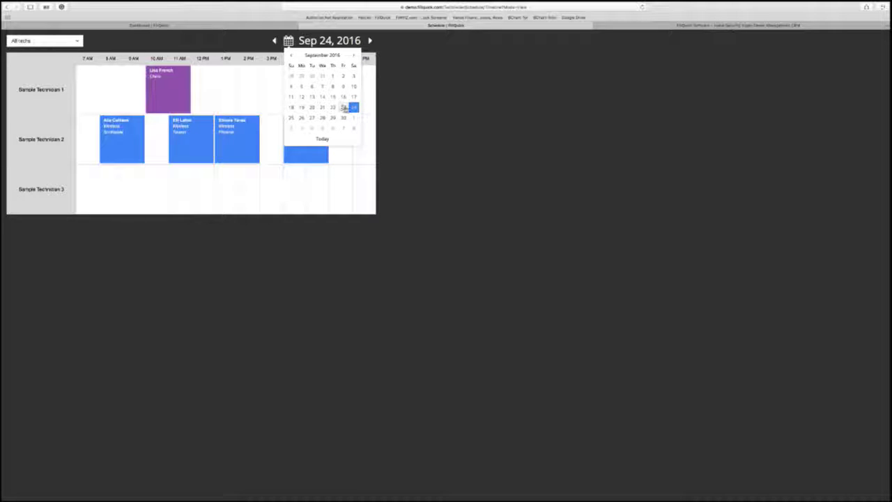
pyautogui.click(292, 118)
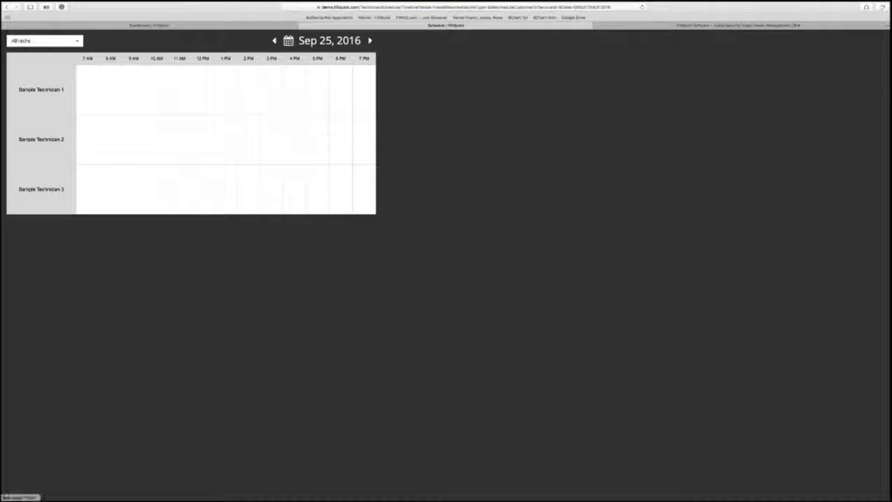
pyautogui.click(370, 40)
pyautogui.click(274, 40)
pyautogui.click(275, 41)
pyautogui.click(275, 41)
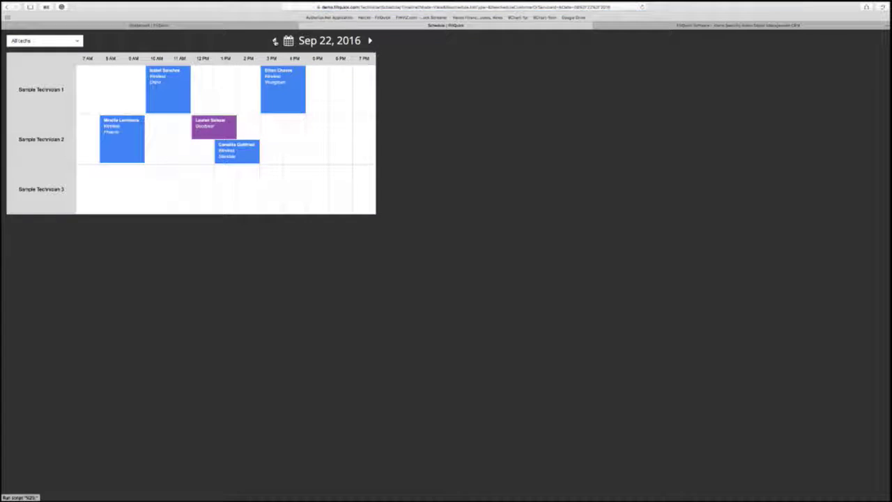
pyautogui.click(331, 42)
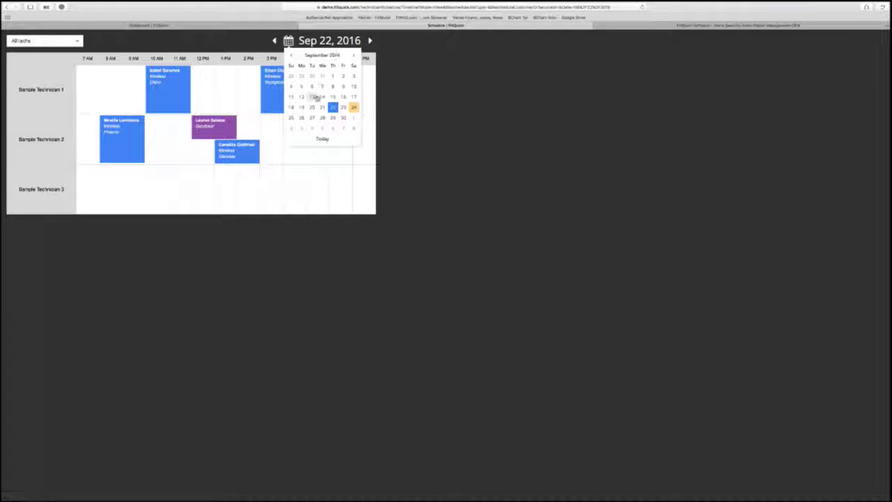
pyautogui.click(354, 107)
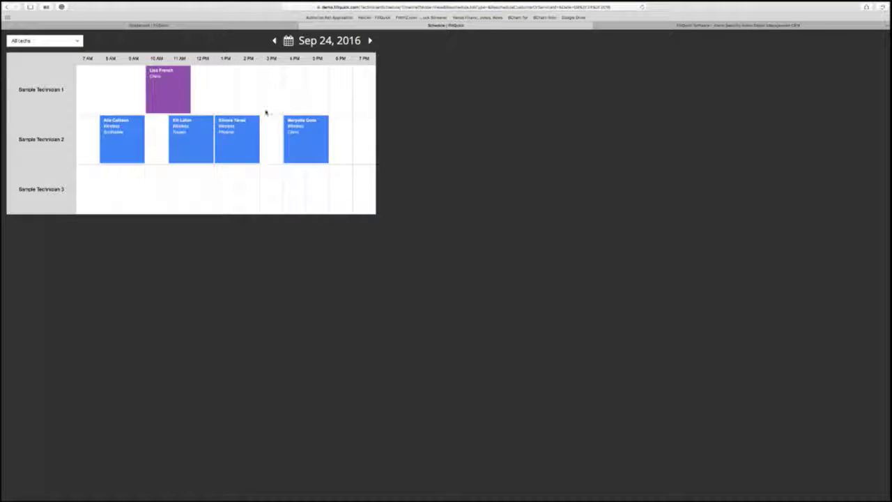
pyautogui.moveTo(237, 139)
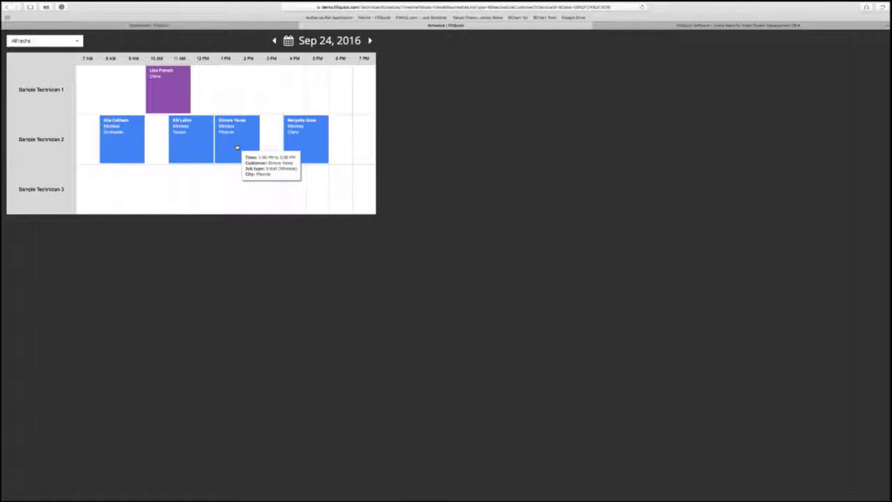
pyautogui.click(230, 131)
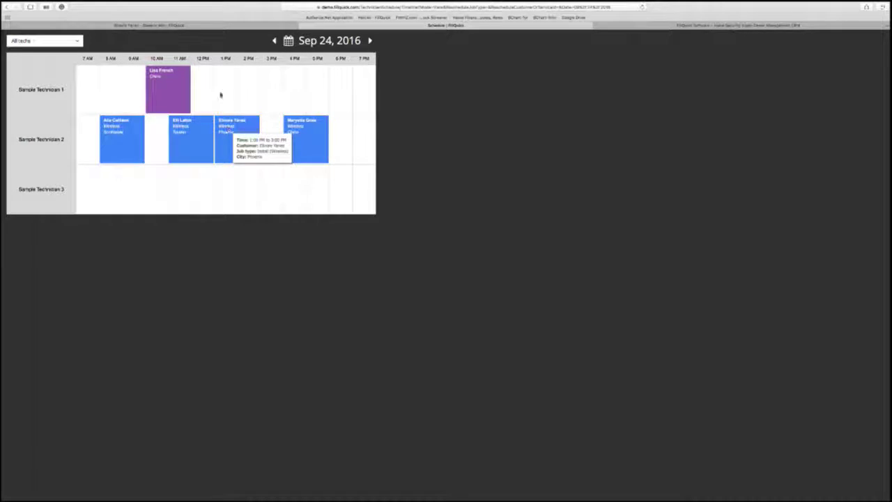
# Close the schedule and scroll through the install job's customer account.
pyautogui.click(305, 26)
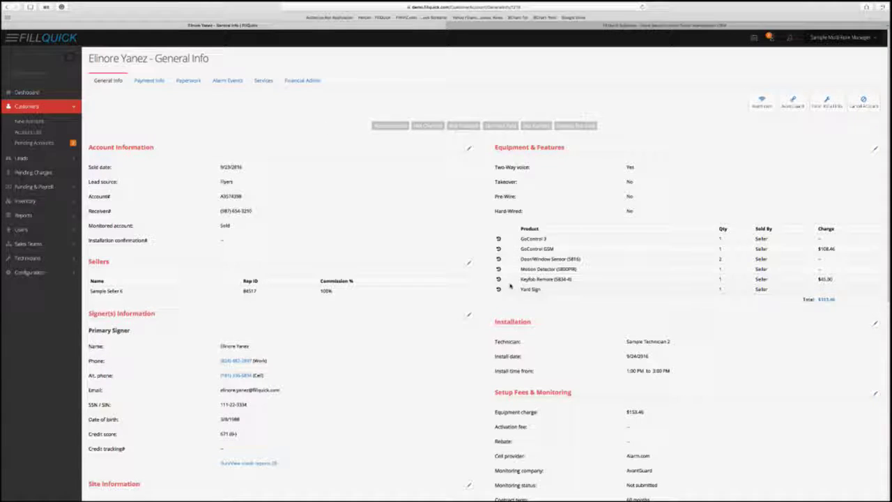
pyautogui.scroll(-1, 439, 268)
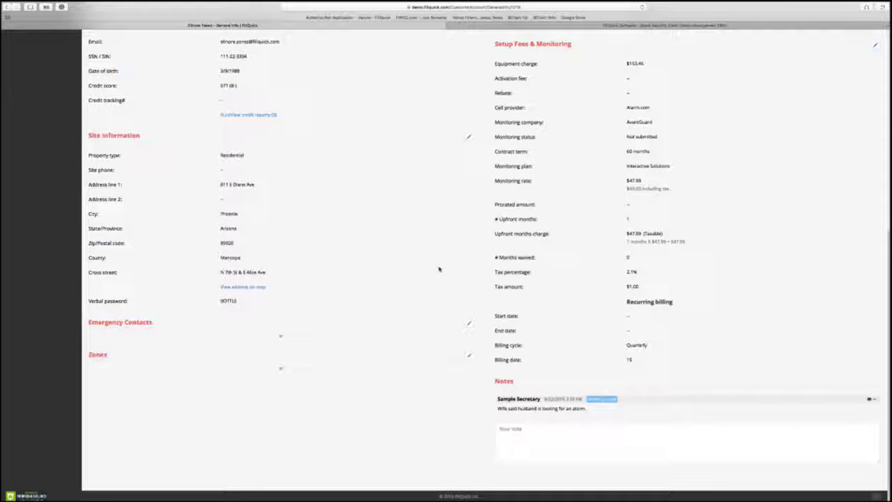
pyautogui.scroll(1, 439, 268)
# Expand then collapse Emergency Contacts, and expand Zones to see no zones listed.
pyautogui.scroll(-1, 439, 269)
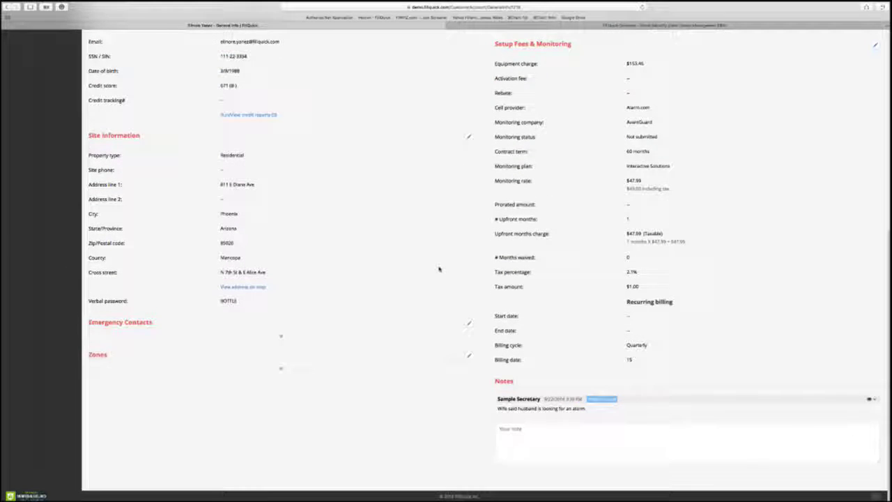
pyautogui.click(281, 337)
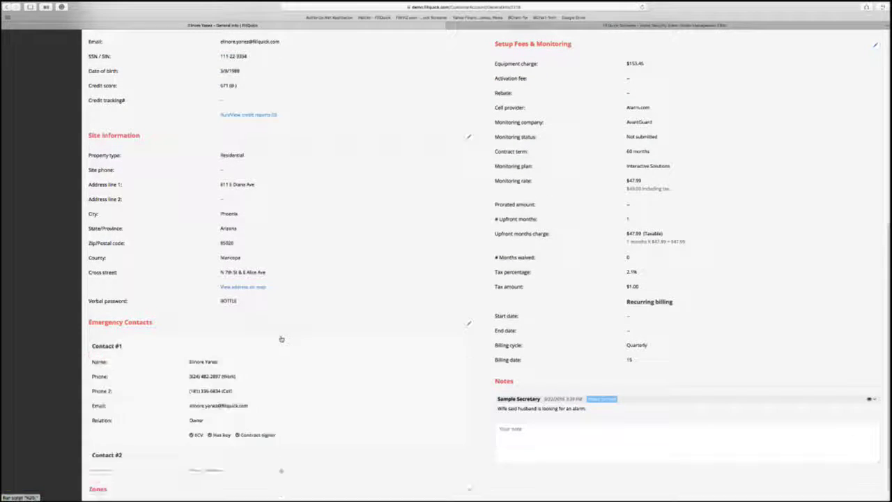
pyautogui.scroll(-3, 315, 339)
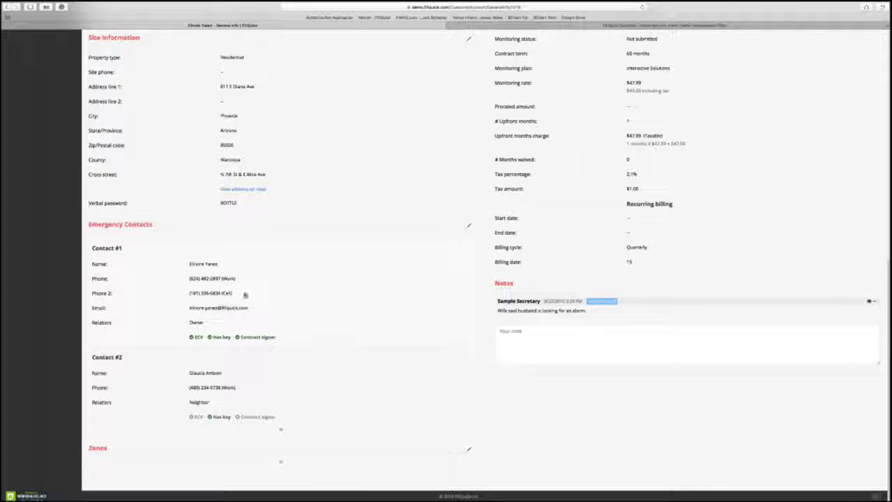
pyautogui.click(282, 429)
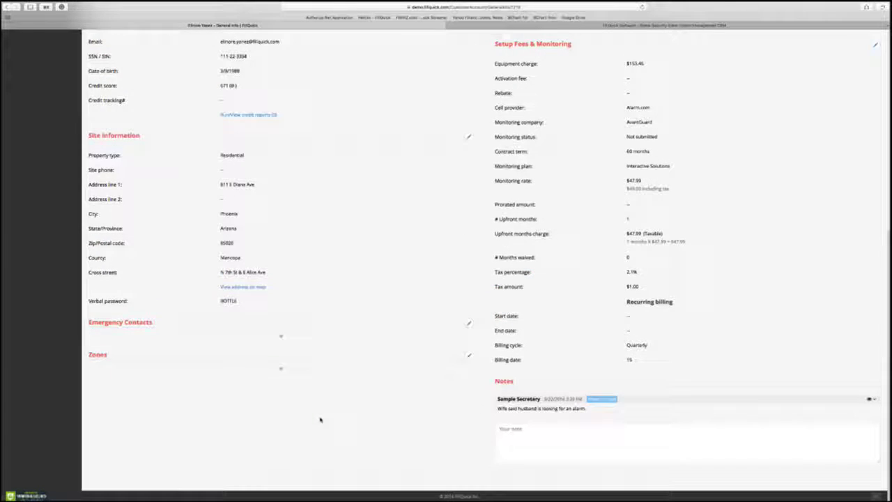
pyautogui.click(281, 368)
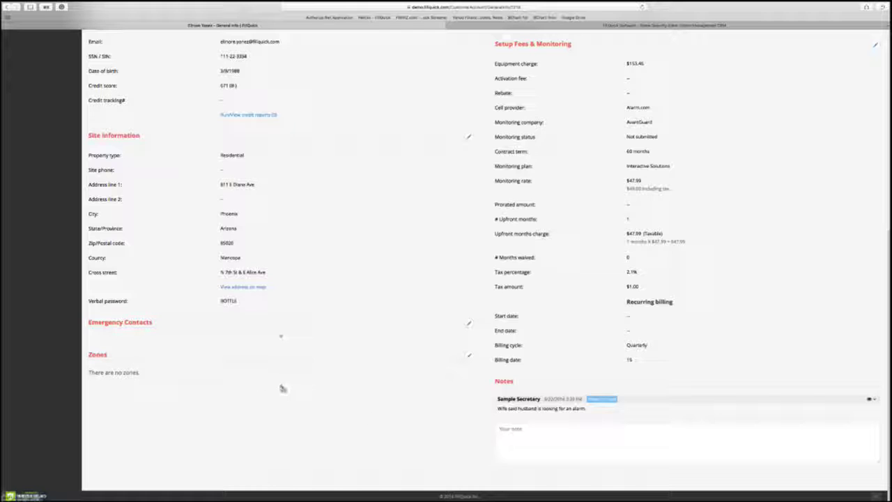
# Scroll back to the top of General Info and open the AvantGuard submission form.
pyautogui.scroll(5, 338, 384)
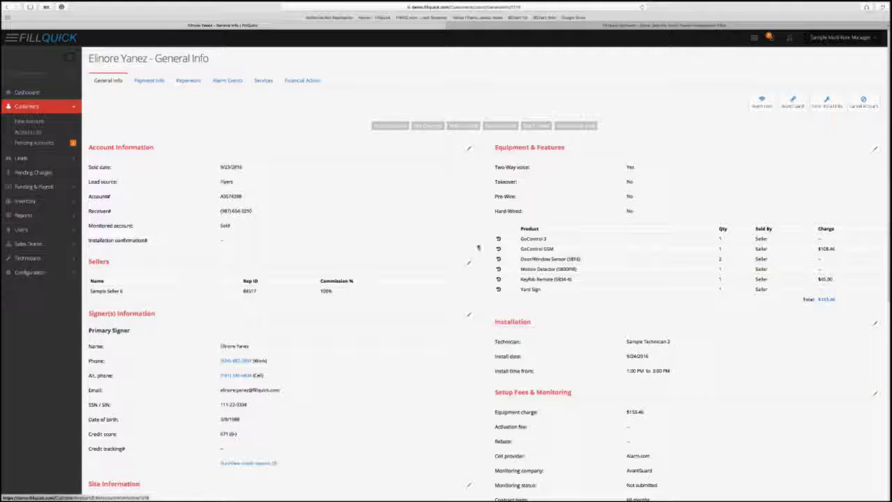
pyautogui.scroll(-5, 478, 273)
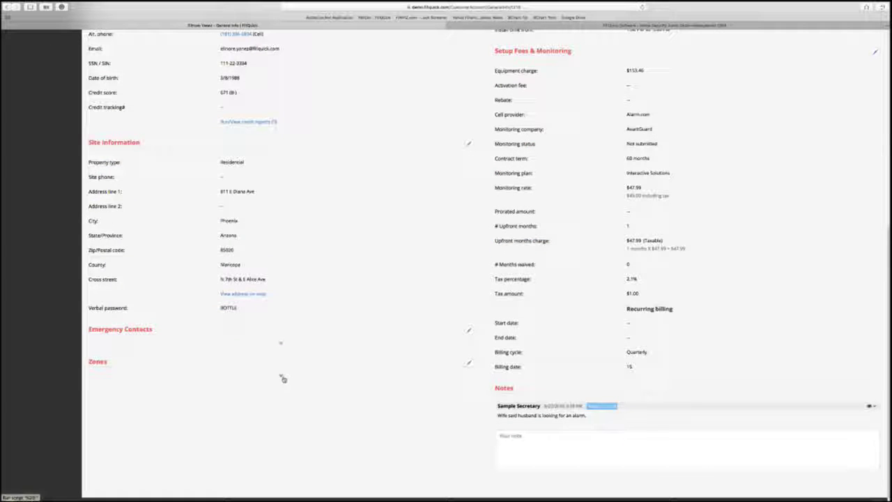
pyautogui.scroll(5, 333, 388)
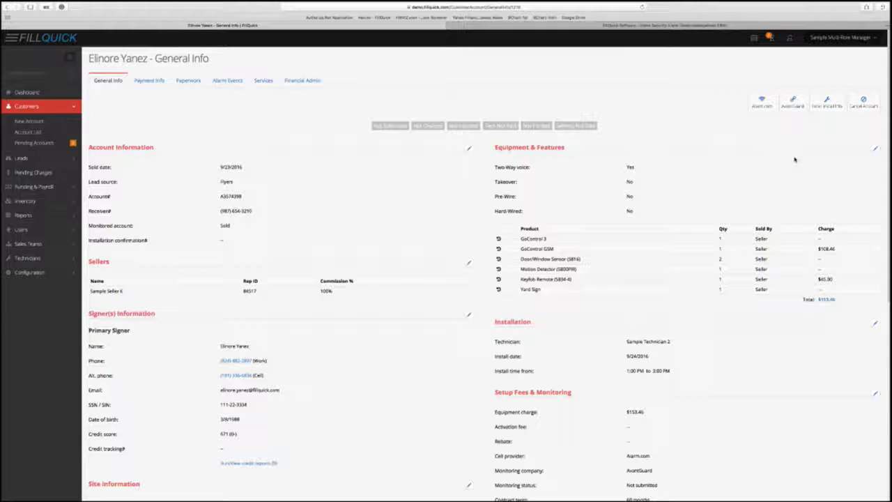
pyautogui.scroll(-1, 546, 282)
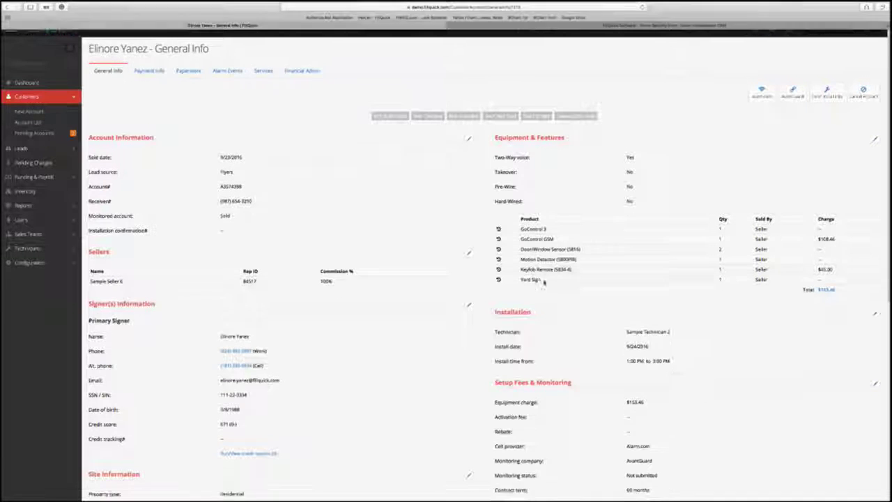
pyautogui.scroll(1, 557, 286)
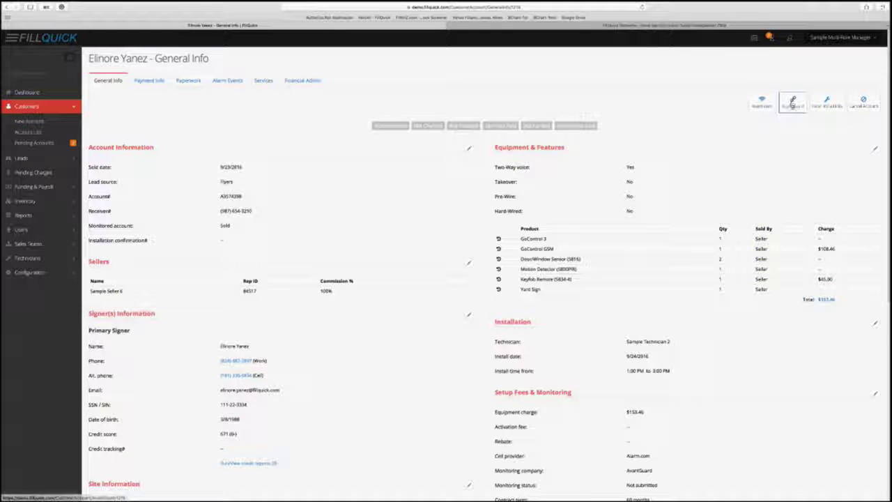
pyautogui.click(792, 103)
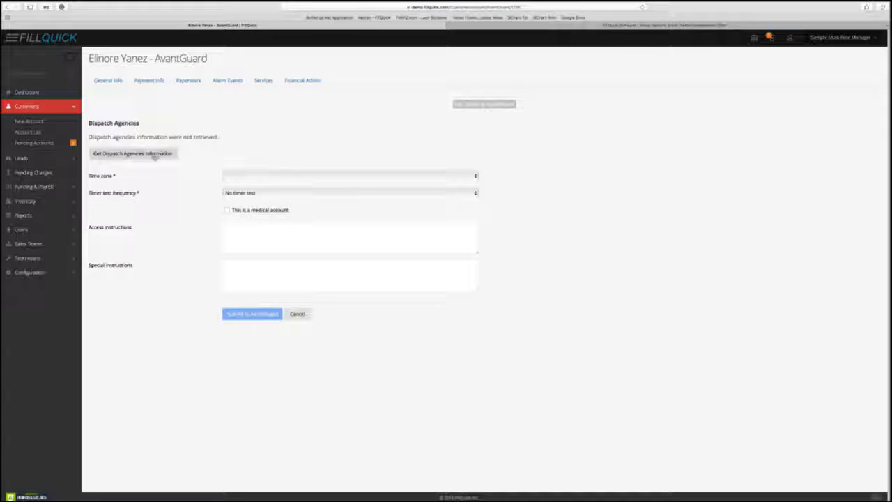
# Browse the Time zone list without choosing, then check 'This is a medical account'.
pyautogui.click(239, 177)
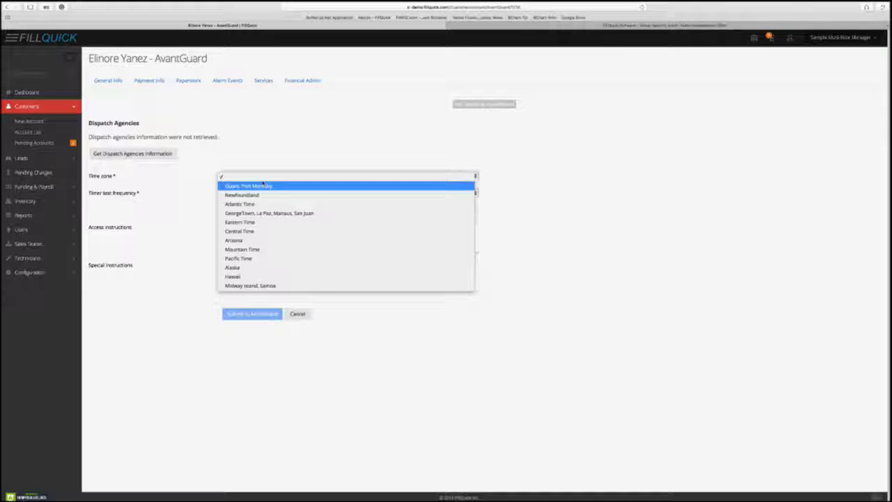
pyautogui.click(571, 239)
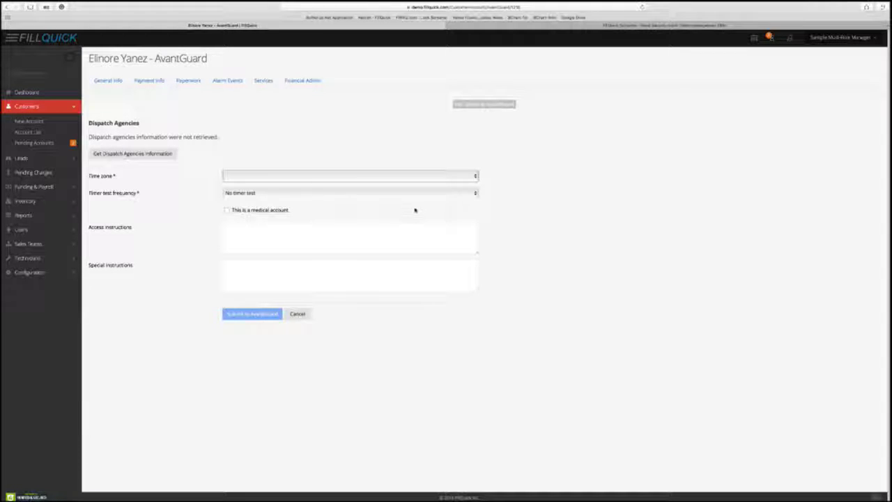
pyautogui.click(225, 210)
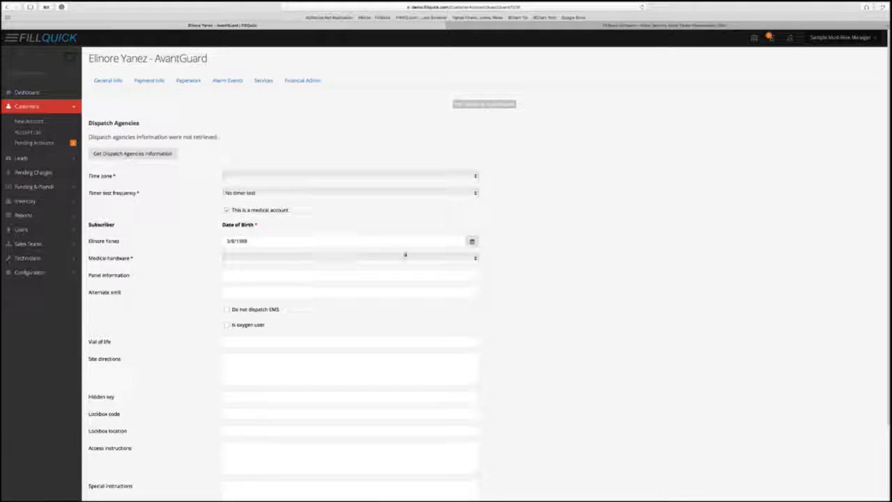
# Abandon the unsaved AvantGuard form and return to the account's General Info.
pyautogui.scroll(-3, 536, 300)
pyautogui.scroll(3, 536, 300)
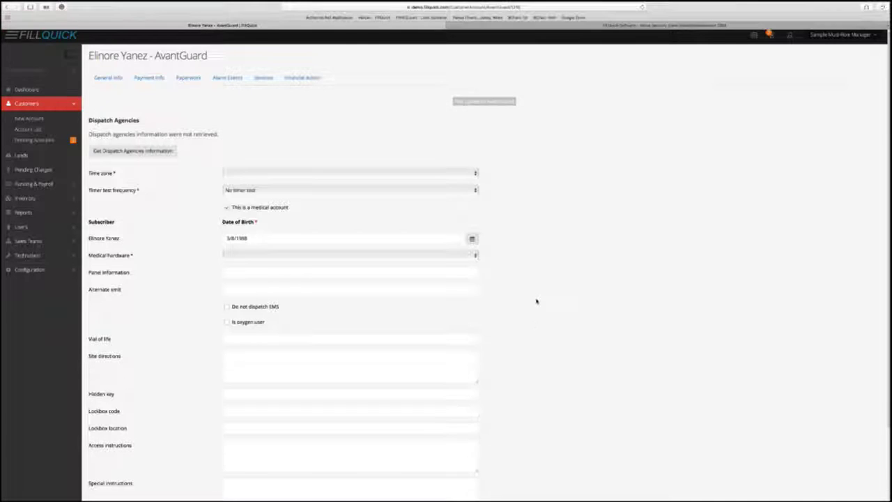
pyautogui.click(110, 81)
pyautogui.click(496, 150)
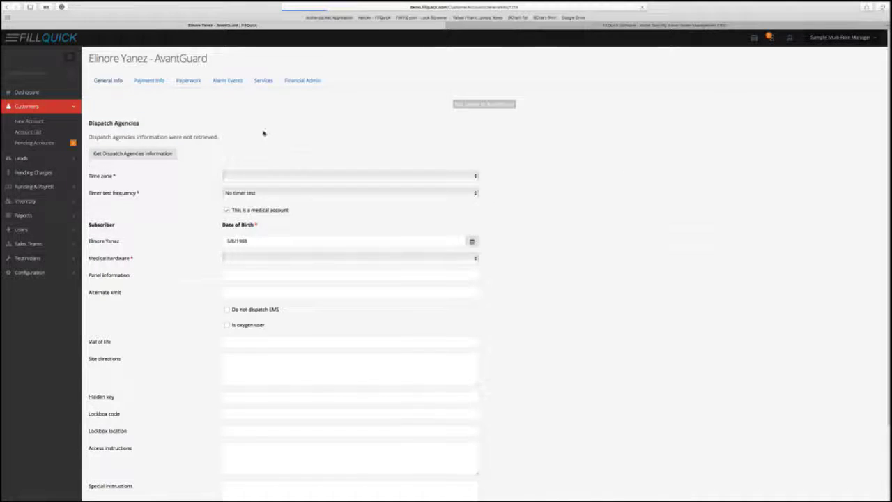
# Switch to the account's Paperwork page to see its empty file list.
pyautogui.click(188, 81)
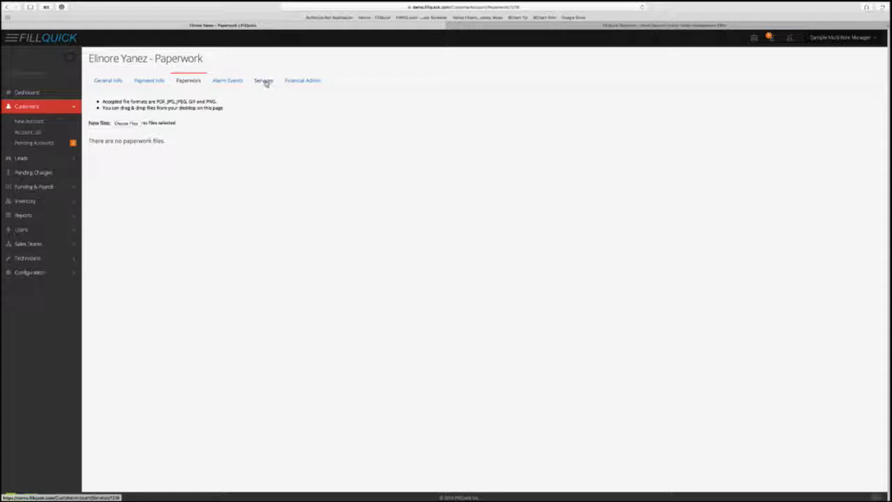
# Go to the dashboard, then open the in-house account found by name search.
pyautogui.click(26, 91)
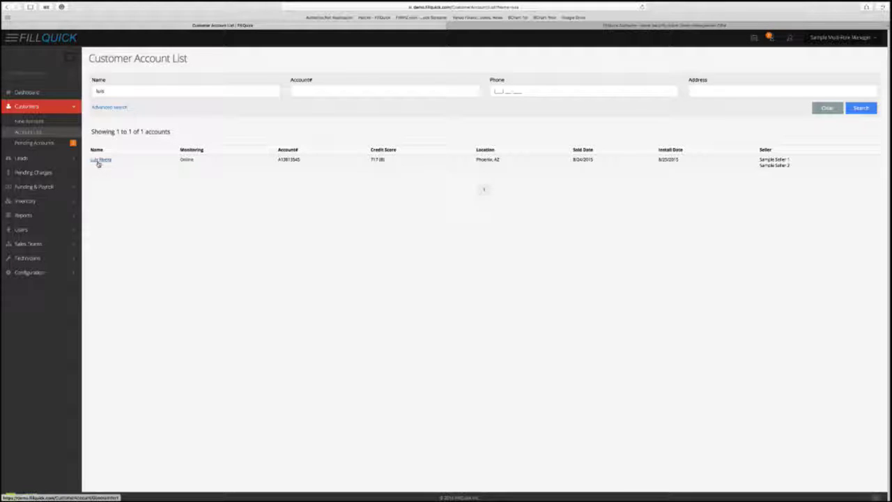
pyautogui.click(98, 161)
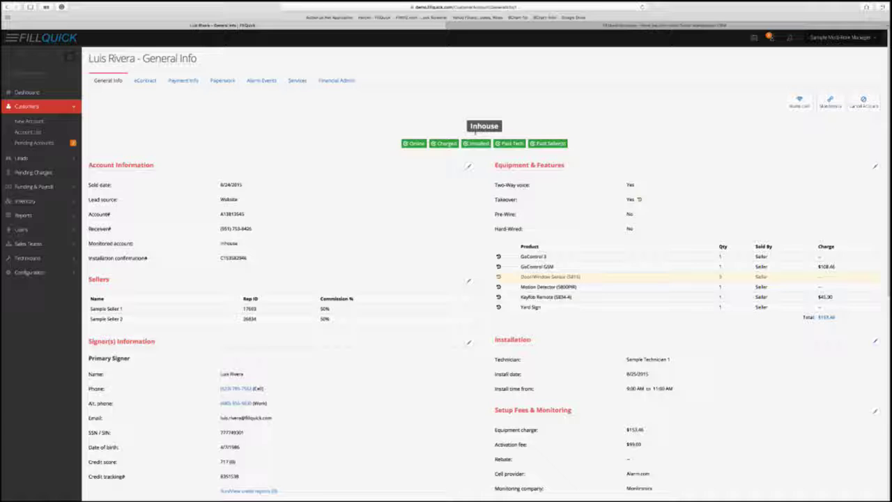
pyautogui.click(830, 101)
pyautogui.scroll(-2, 449, 191)
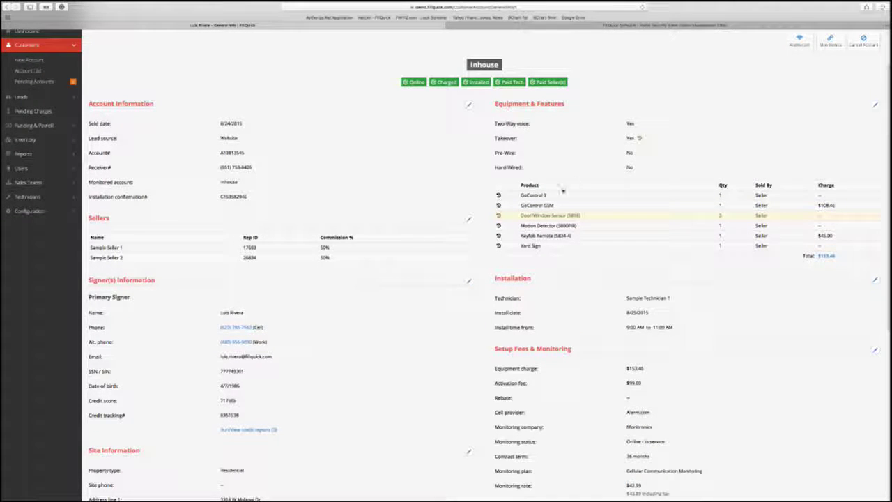
pyautogui.scroll(2, 615, 185)
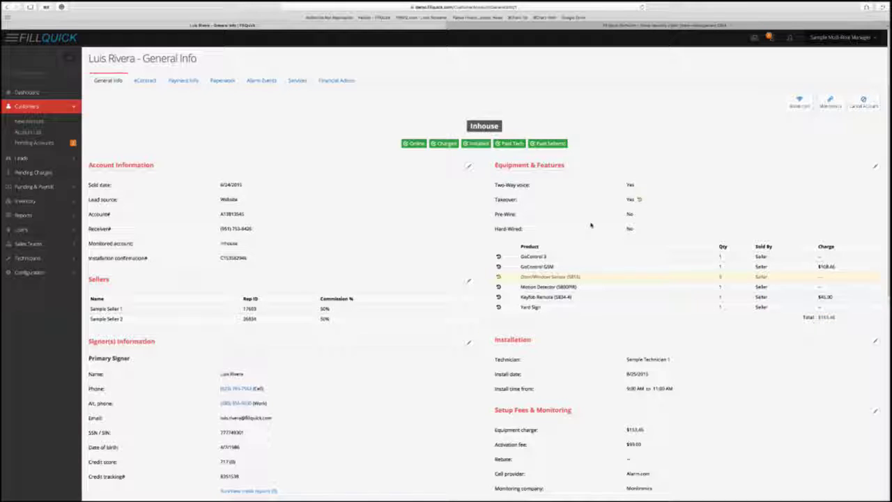
pyautogui.click(550, 25)
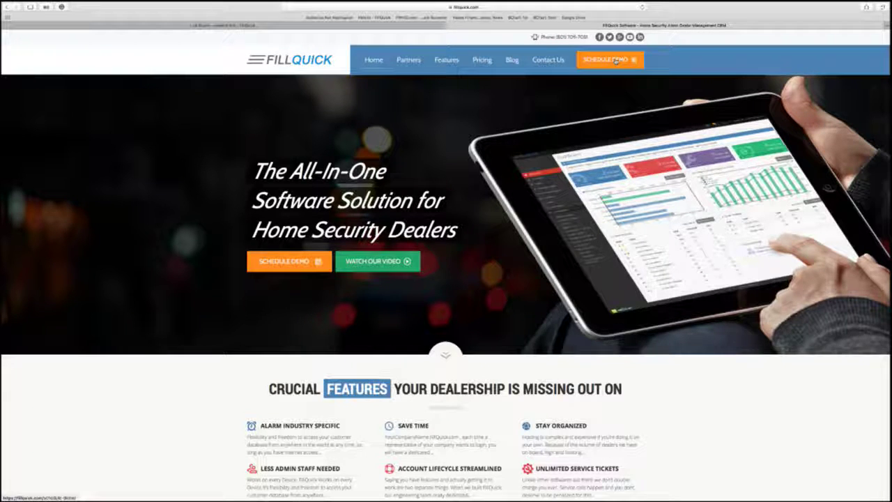
pyautogui.click(406, 26)
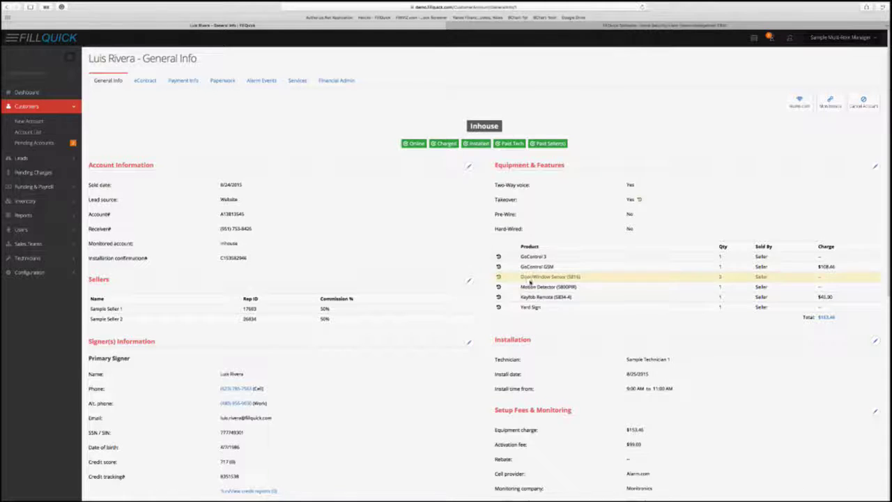
pyautogui.scroll(-1, 515, 272)
pyautogui.scroll(1, 550, 272)
pyautogui.moveTo(498, 276)
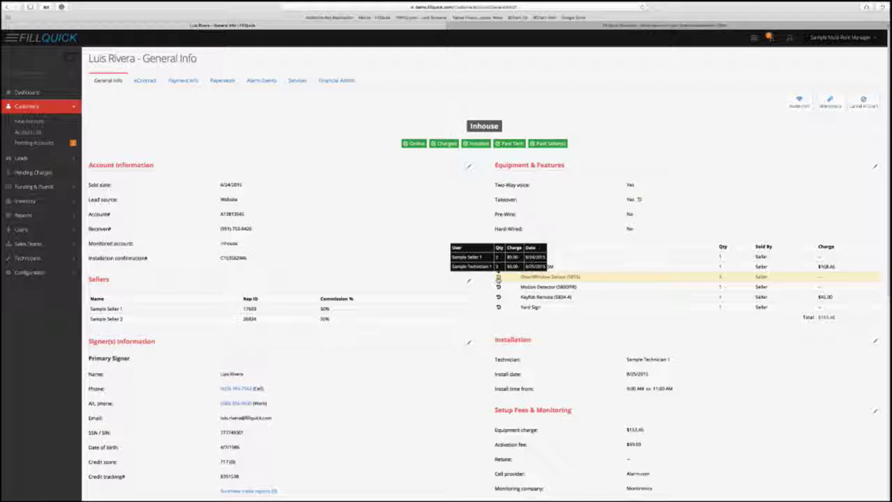
pyautogui.scroll(-5, 648, 477)
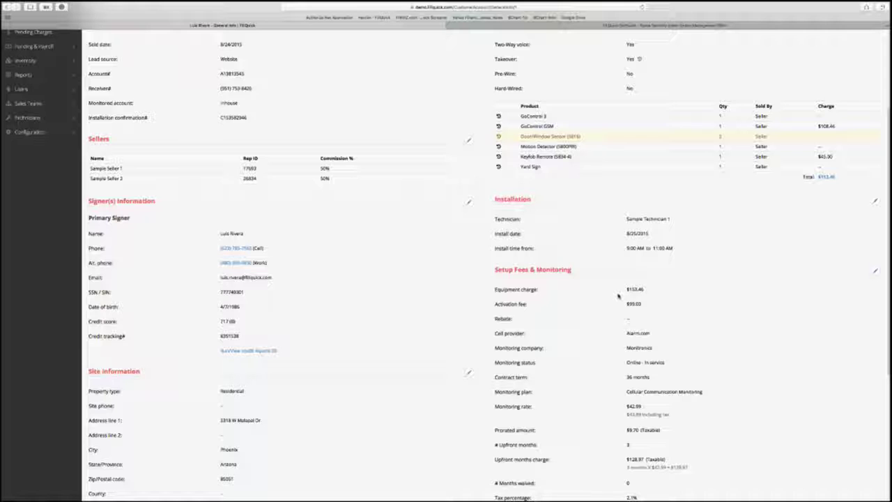
pyautogui.scroll(3, 618, 296)
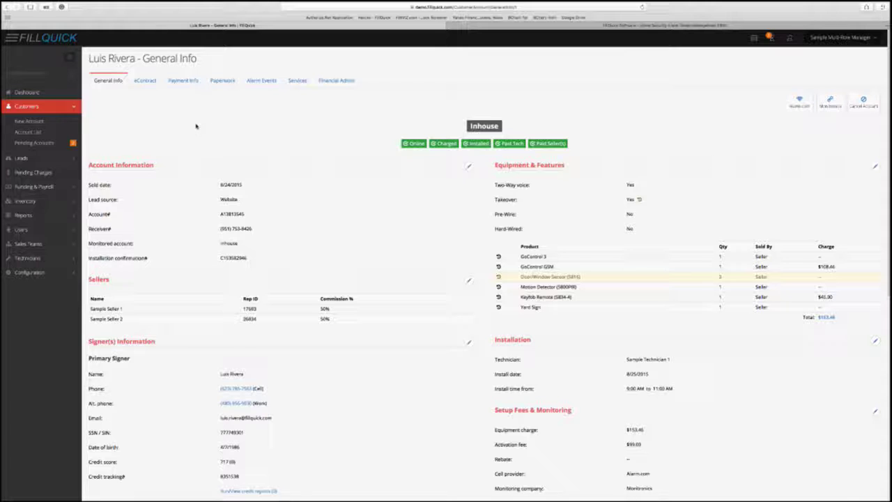
# Open the customer's Alarm.com submission form and select the Interactive Gold package.
pyautogui.click(795, 104)
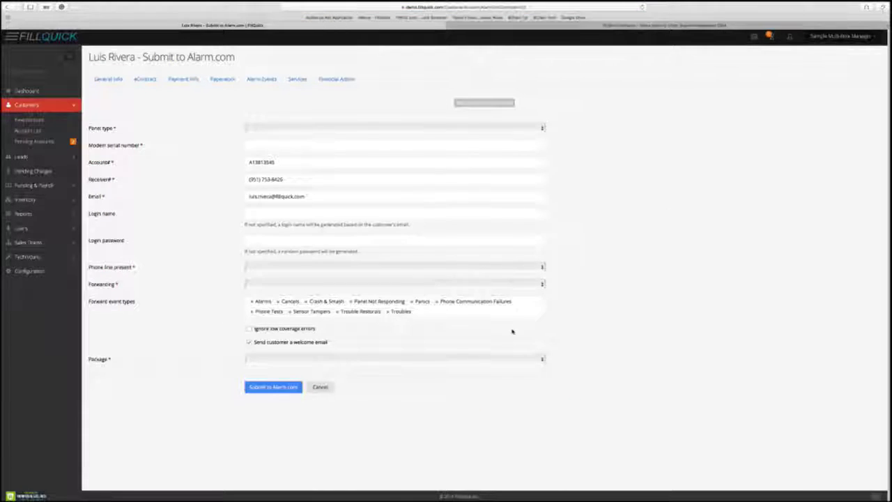
pyautogui.scroll(-1, 479, 330)
pyautogui.click(442, 359)
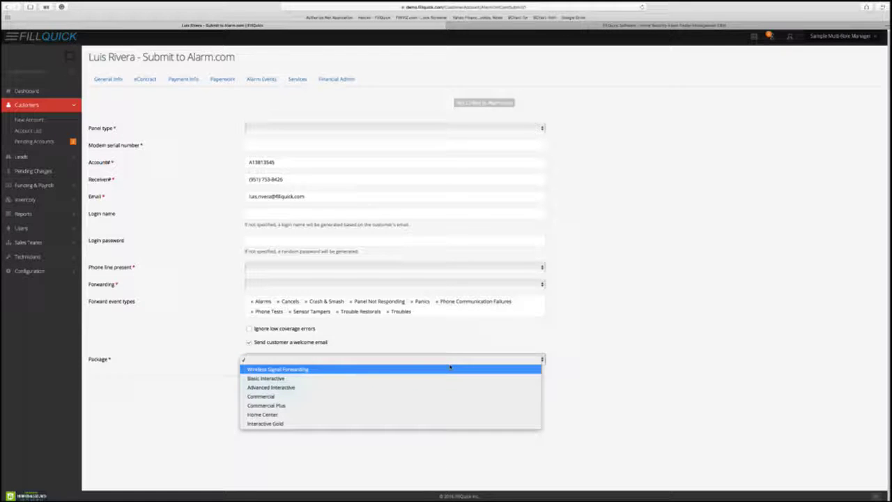
pyautogui.click(414, 423)
# Scroll through the package add-ons, then return to the company dashboard.
pyautogui.scroll(-5, 414, 423)
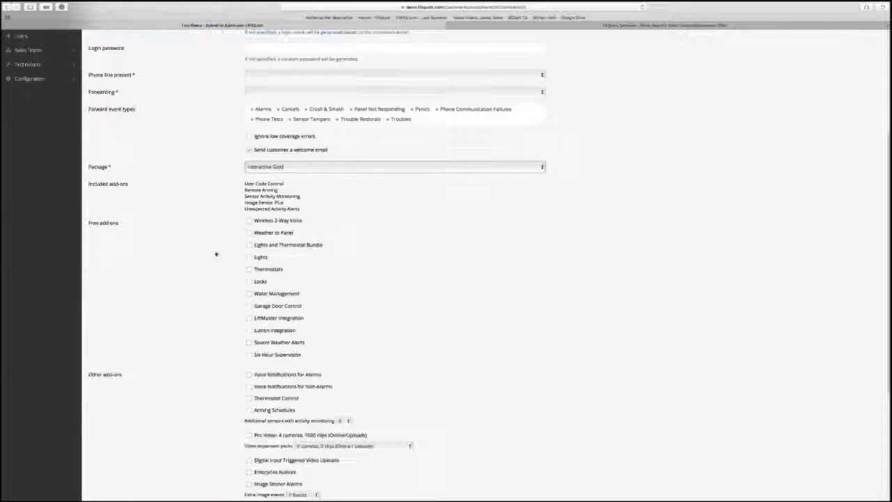
pyautogui.scroll(-2, 181, 227)
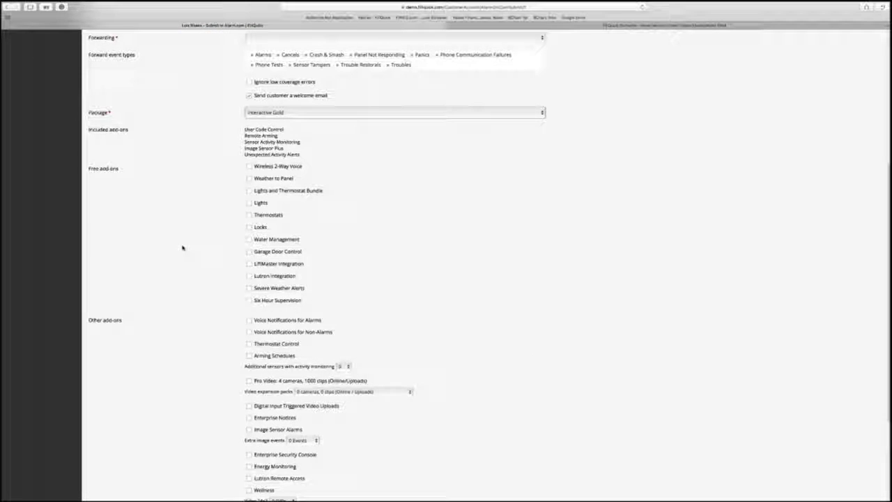
pyautogui.scroll(7, 182, 247)
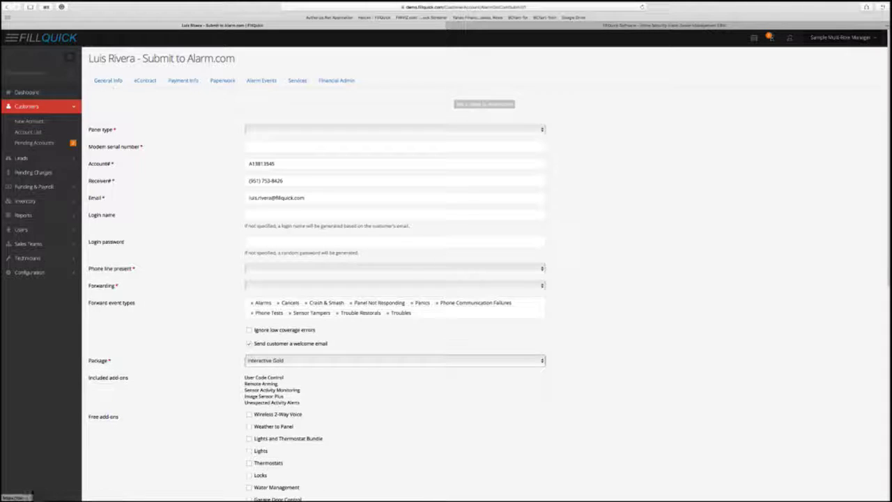
pyautogui.click(27, 92)
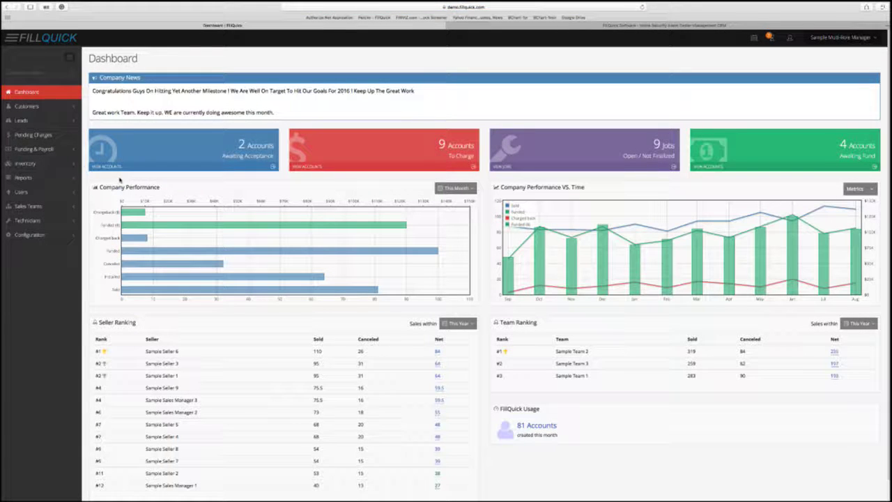
# Open the Customers Report from the Reports list.
pyautogui.click(69, 177)
pyautogui.scroll(-1, 68, 177)
pyautogui.click(67, 170)
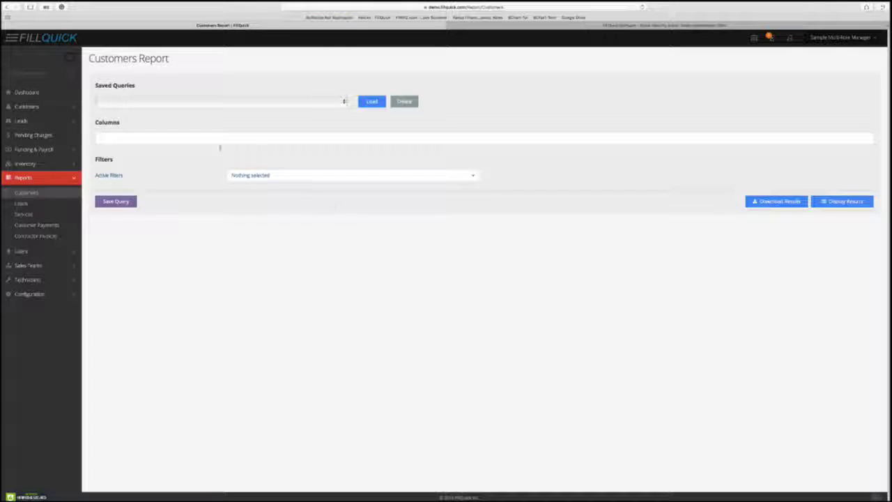
# Add Creation Date & Time, Sold Date, Lead Source and Account Number as report columns.
pyautogui.click(218, 143)
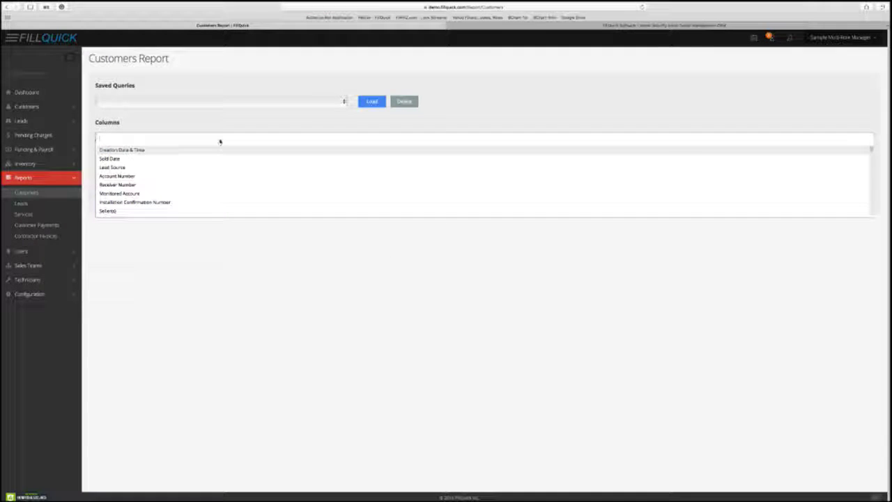
pyautogui.click(218, 151)
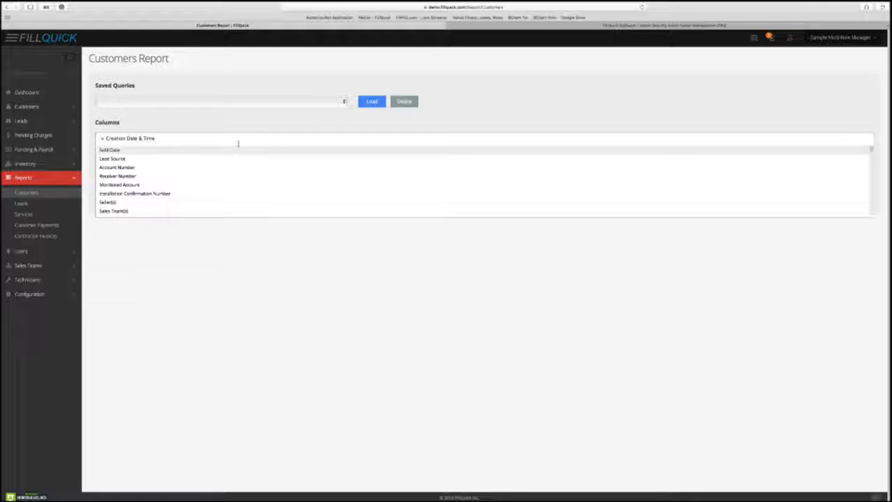
pyautogui.click(236, 150)
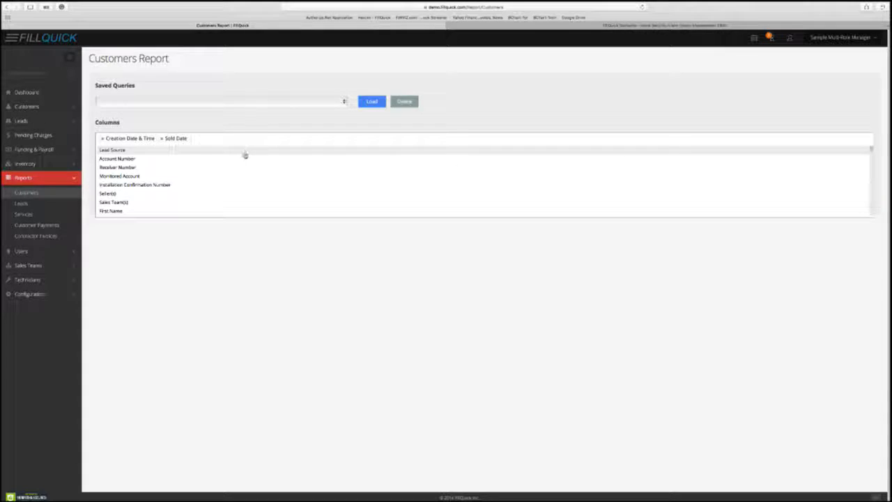
pyautogui.click(245, 151)
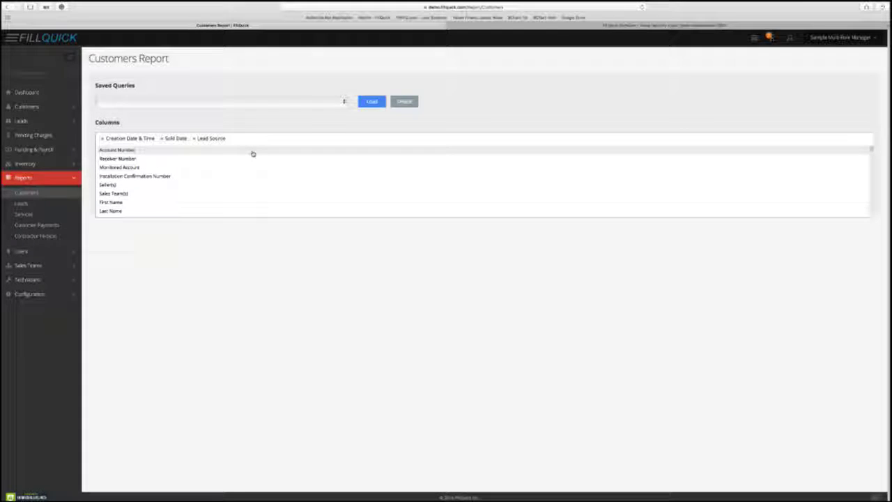
pyautogui.click(253, 151)
pyautogui.click(292, 144)
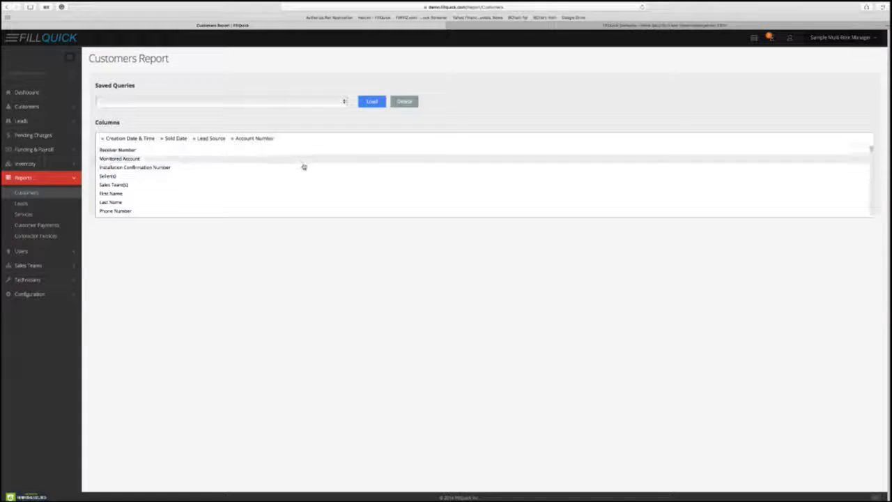
# Add Seller(s), Sales Team(s), Monitoring Company and Monitoring Rate as report columns.
pyautogui.click(301, 175)
pyautogui.click(333, 144)
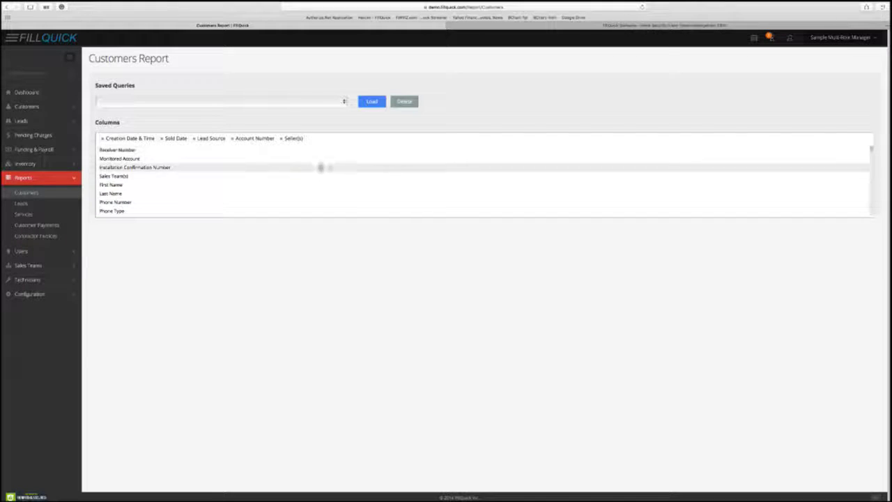
pyautogui.click(318, 176)
pyautogui.click(382, 143)
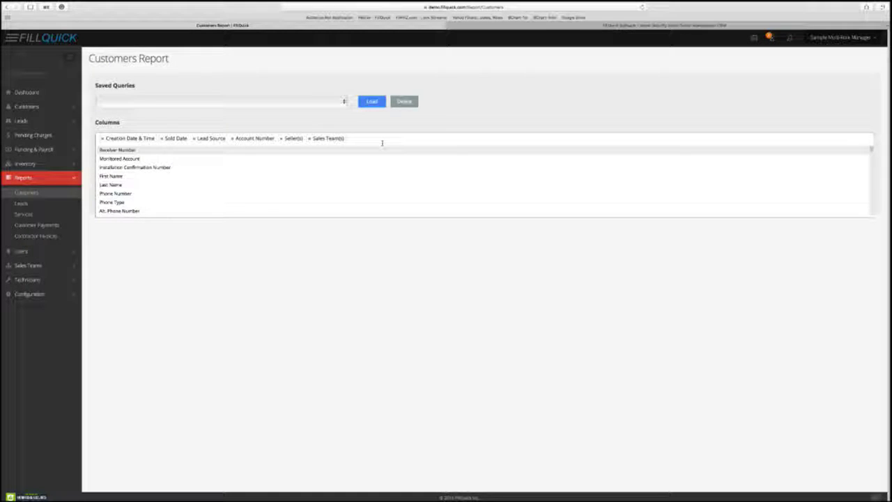
pyautogui.write('monit')
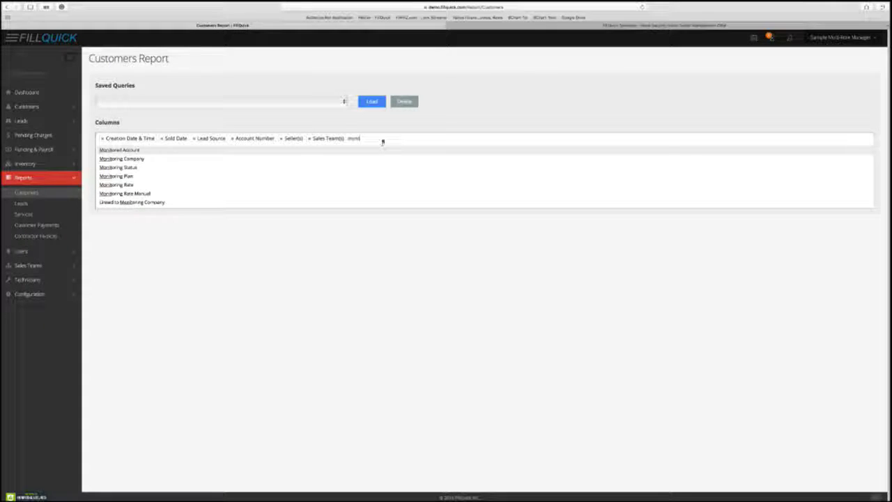
pyautogui.click(302, 159)
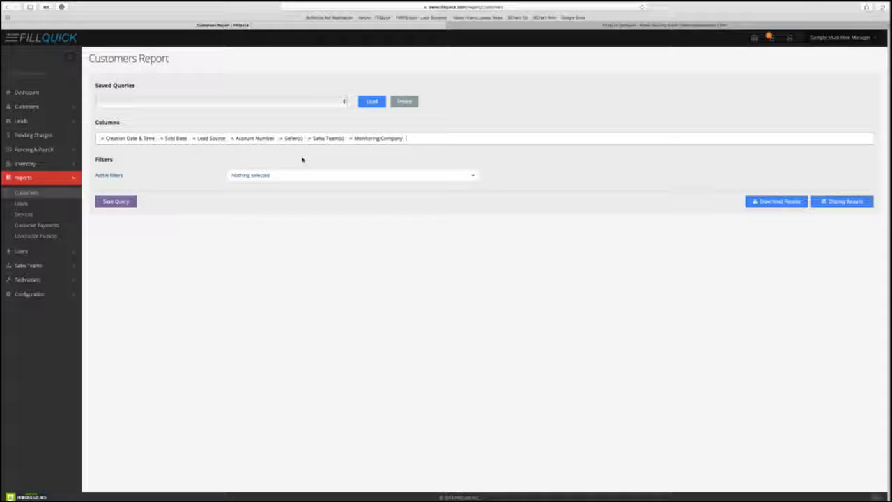
pyautogui.write('rate')
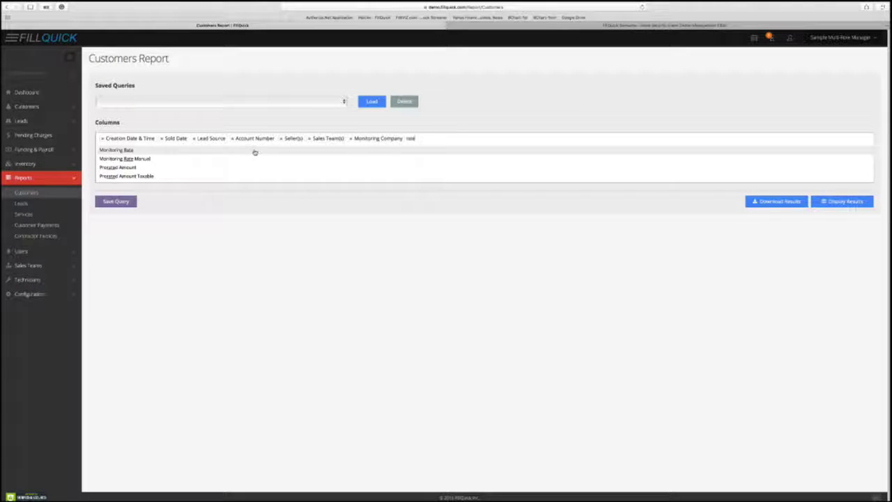
pyautogui.click(255, 152)
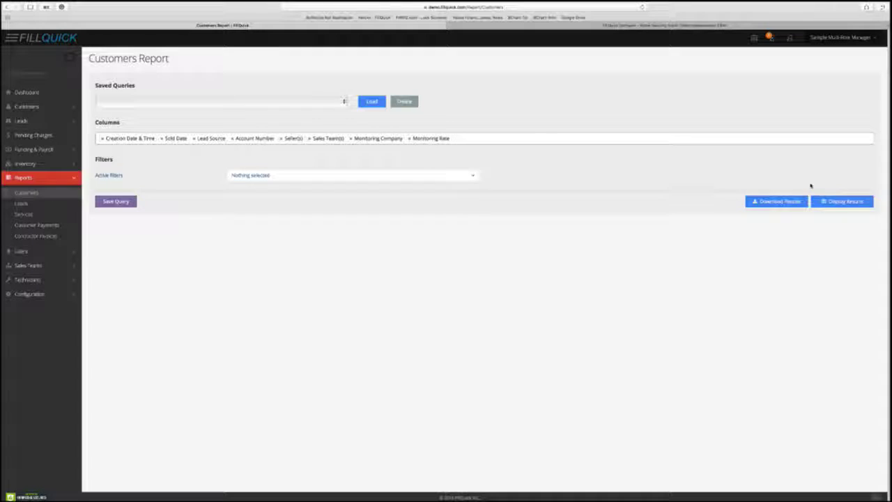
# Display the report results sorted by Monitoring Rate, with that column moved beside Customer Name.
pyautogui.click(836, 202)
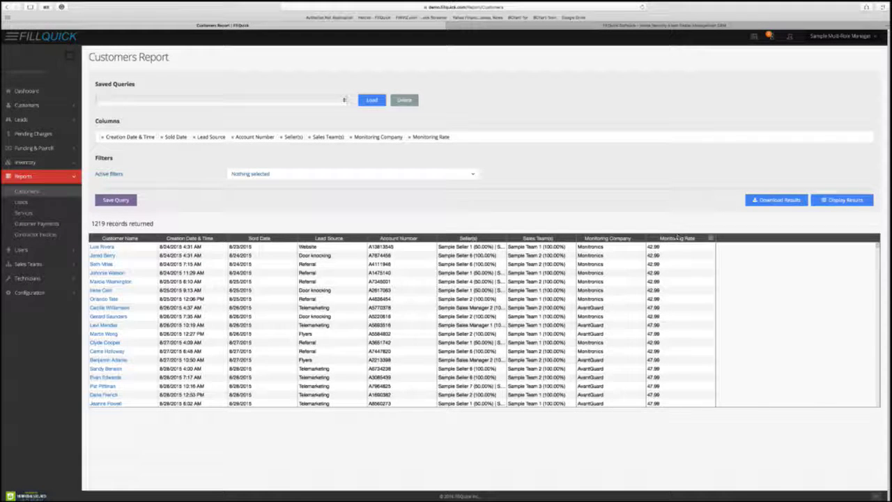
pyautogui.click(676, 238)
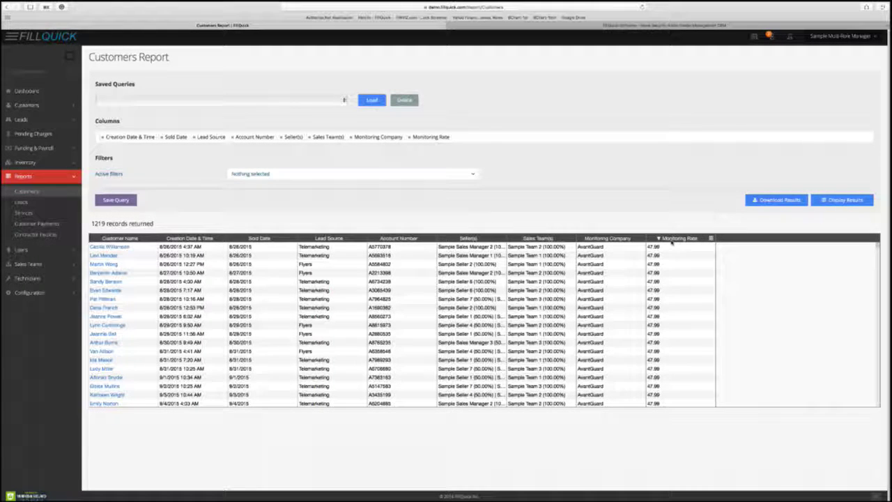
pyautogui.moveTo(673, 241); pyautogui.dragTo(202, 230)
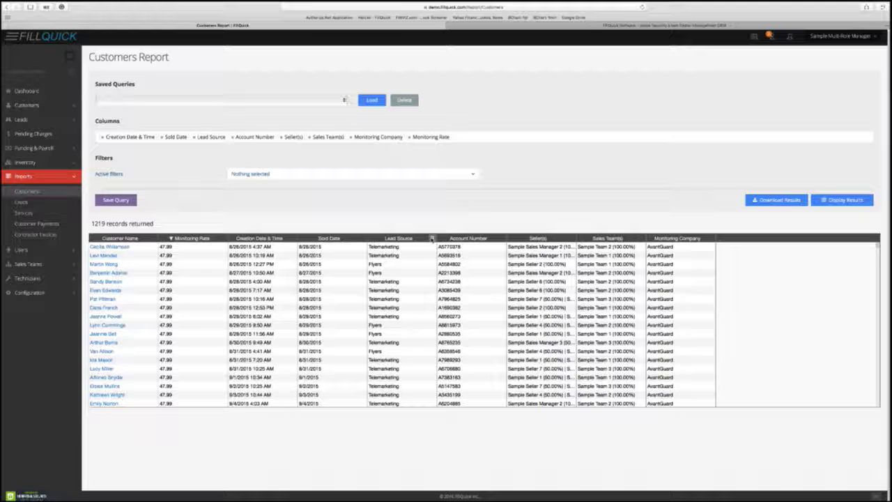
# Filter Lead Source to show only Door knocking customers and review the list.
pyautogui.click(431, 239)
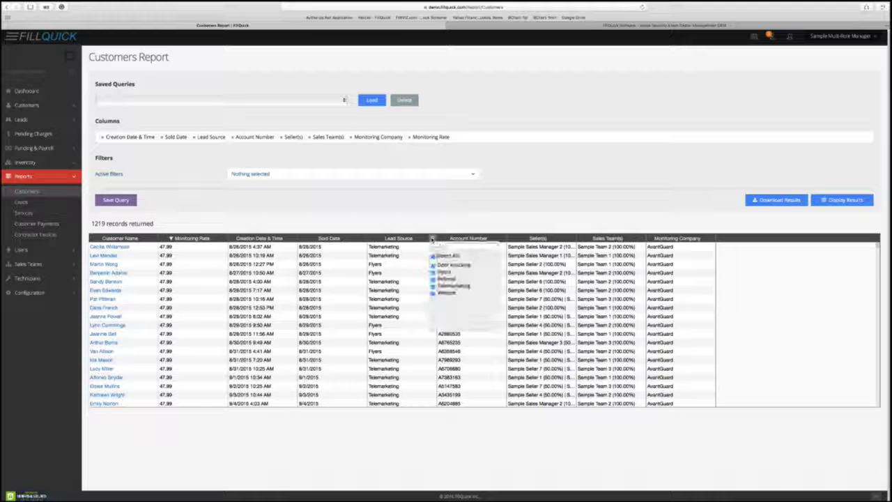
pyautogui.click(433, 256)
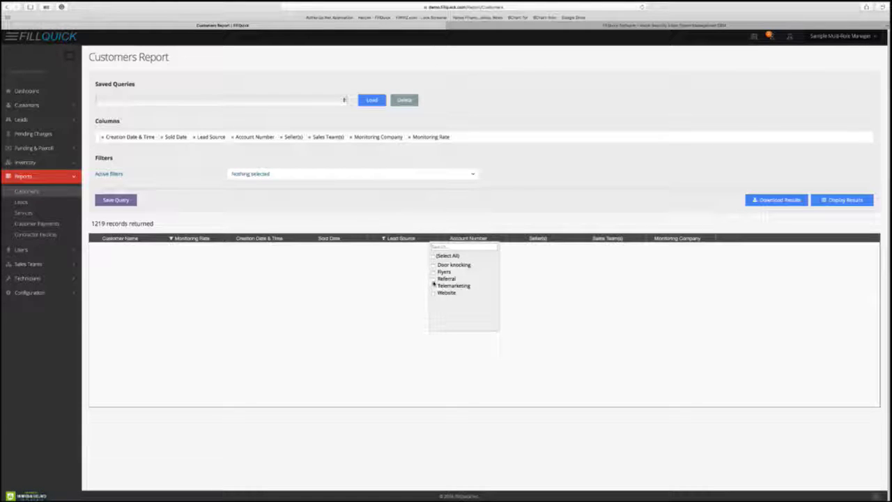
pyautogui.click(433, 265)
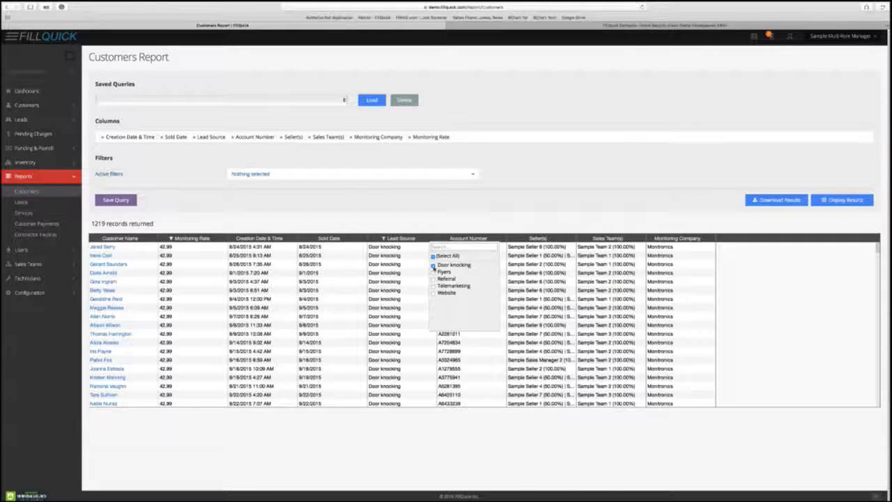
pyautogui.scroll(-5, 400, 328)
pyautogui.scroll(-5, 414, 362)
pyautogui.scroll(-5, 414, 362)
pyautogui.scroll(-5, 411, 356)
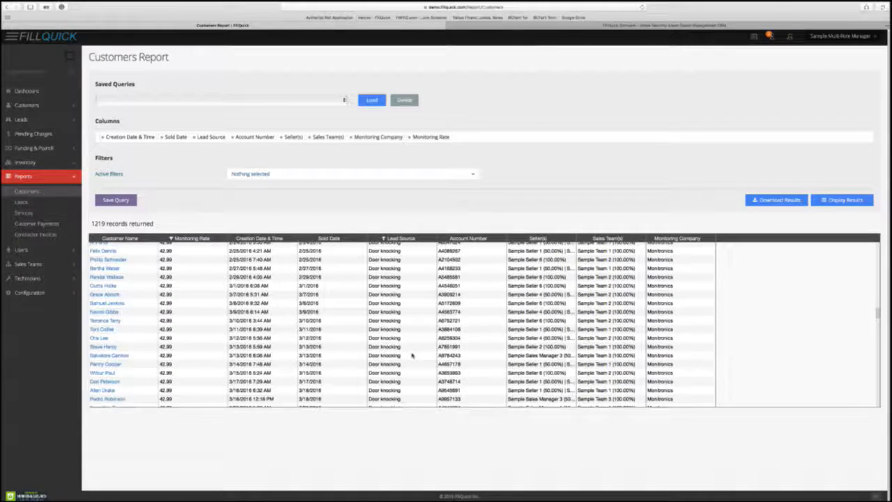
pyautogui.scroll(15, 383, 324)
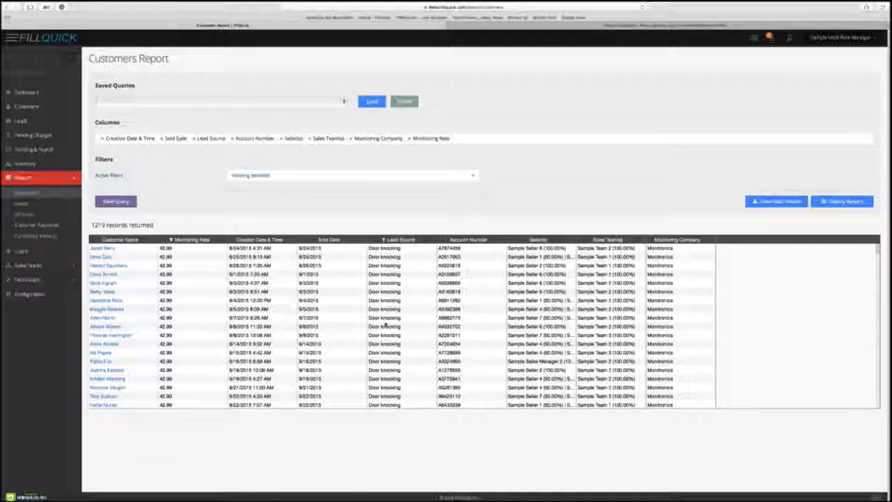
# Filter to sold dates from 08/01/2016 and monitoring rates 33.00–43.00, showing 98 records.
pyautogui.click(242, 220)
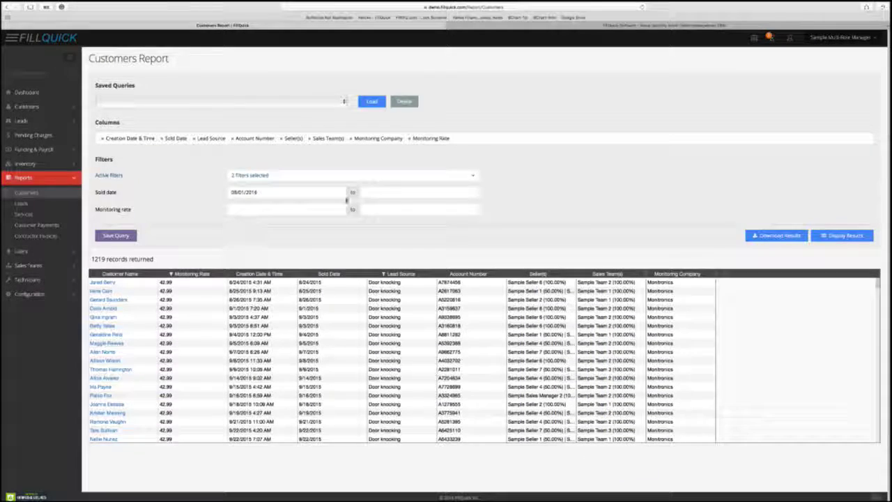
pyautogui.click(278, 212)
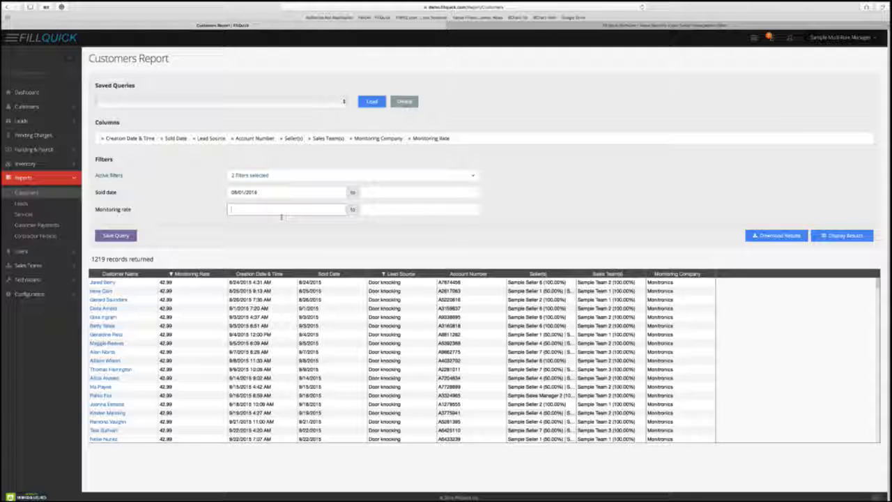
pyautogui.write('3')
pyautogui.press('Tab')
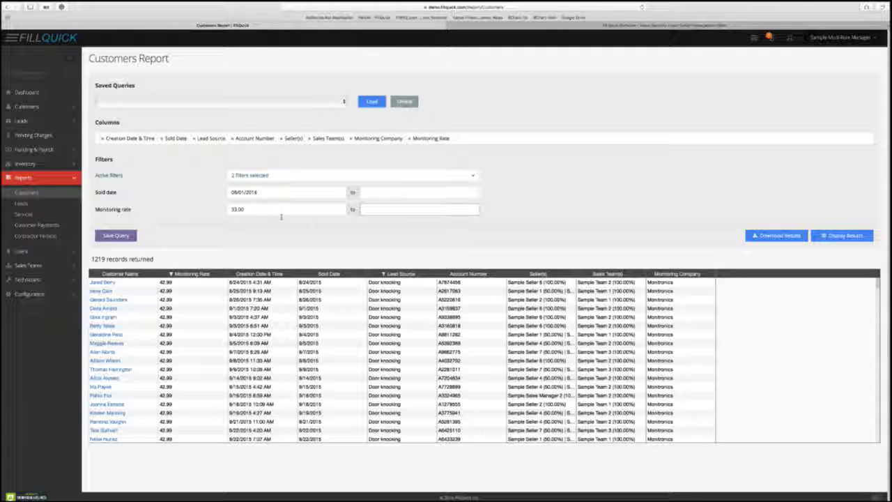
pyautogui.write('43')
pyautogui.click(587, 193)
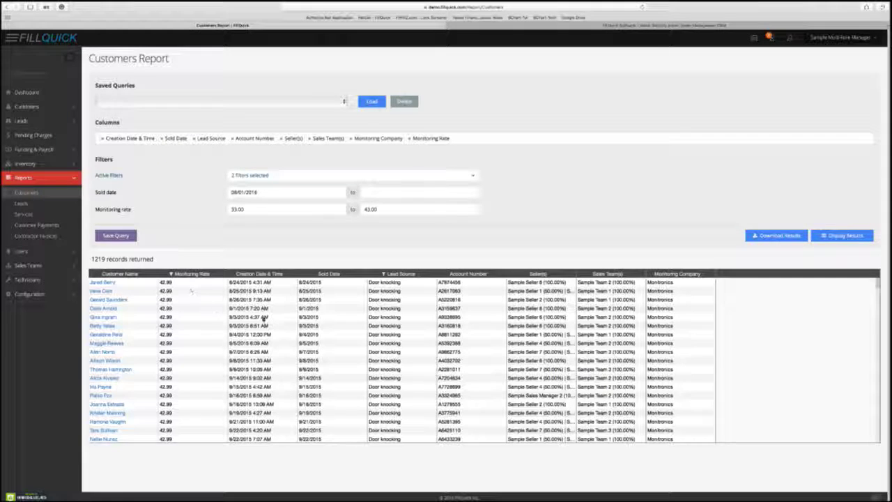
pyautogui.click(828, 241)
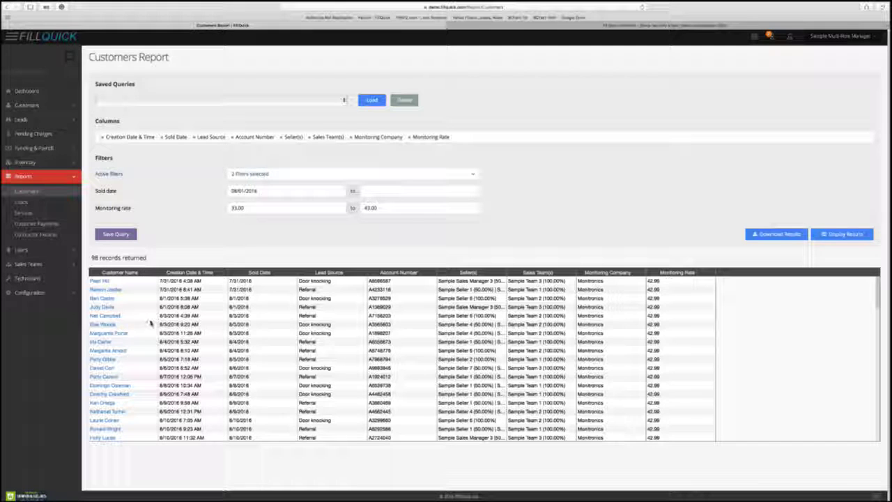
pyautogui.scroll(-1, 174, 328)
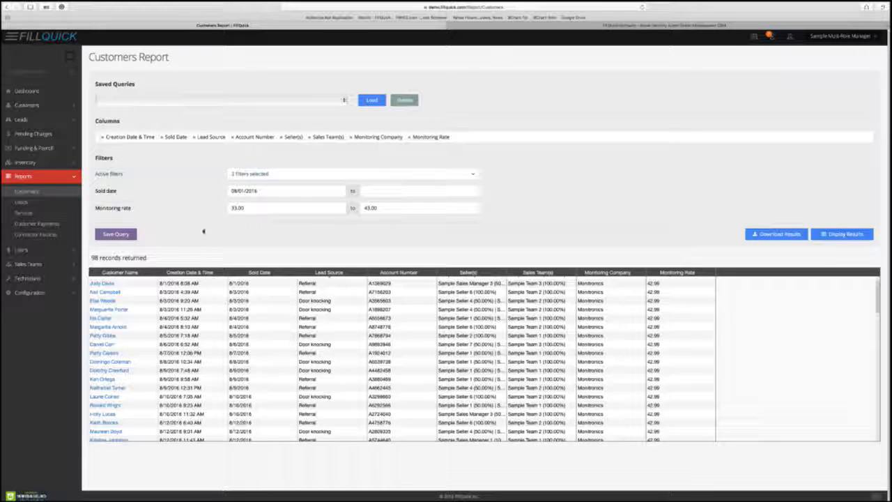
# Save the filtered query as the $33 - $43 rate report, then go to the Dashboard.
pyautogui.click(126, 235)
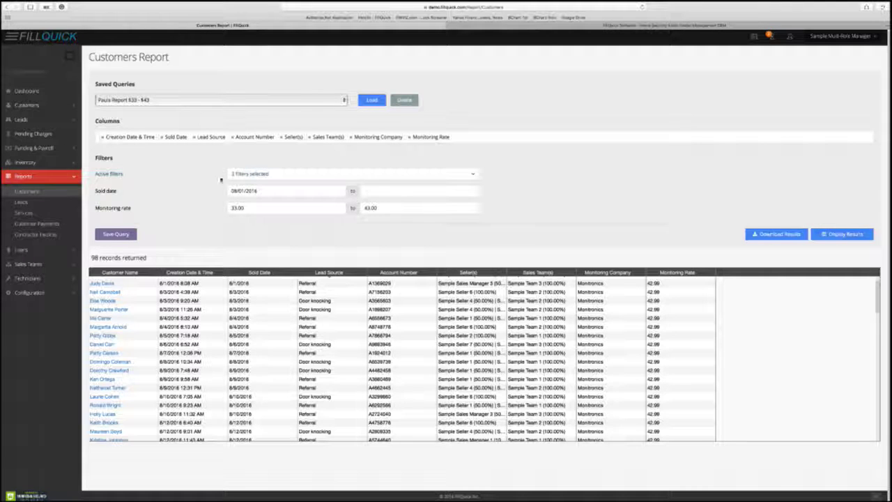
pyautogui.click(28, 91)
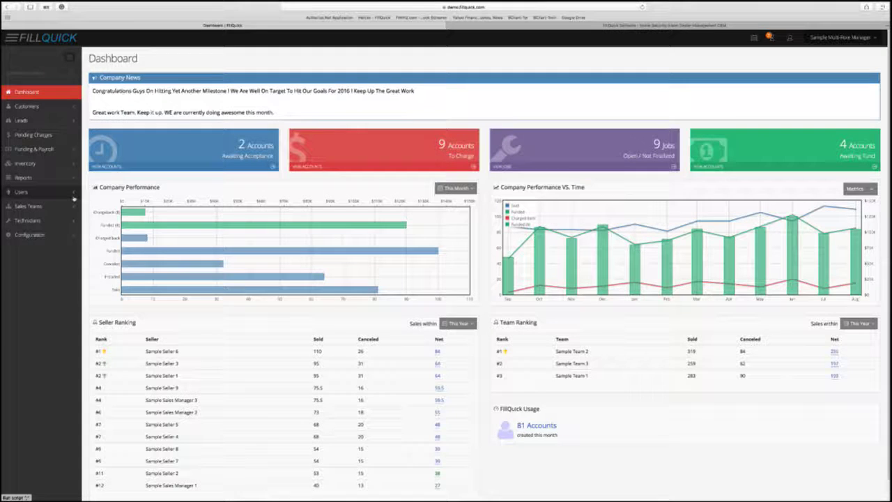
# Load the saved $33–$43 query in the Customers Report and display its 98 records.
pyautogui.click(41, 181)
pyautogui.scroll(-1, 42, 202)
pyautogui.click(26, 169)
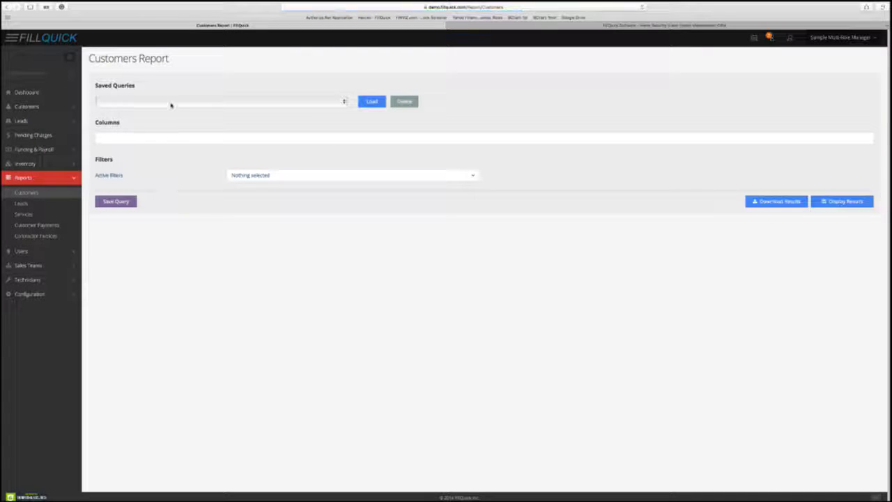
pyautogui.click(171, 105)
pyautogui.click(166, 113)
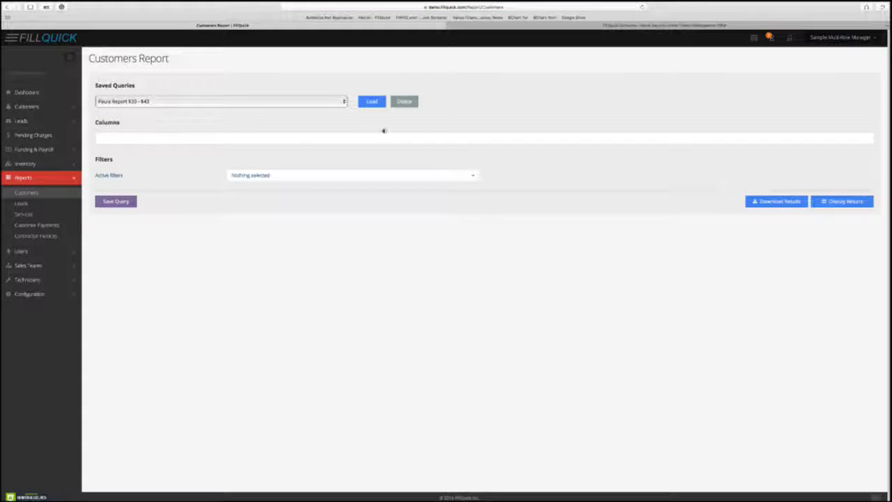
pyautogui.click(371, 102)
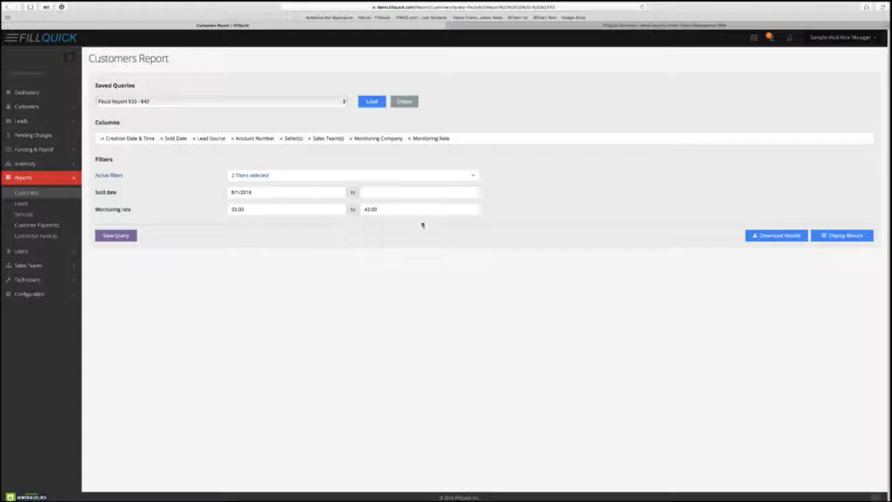
pyautogui.click(851, 236)
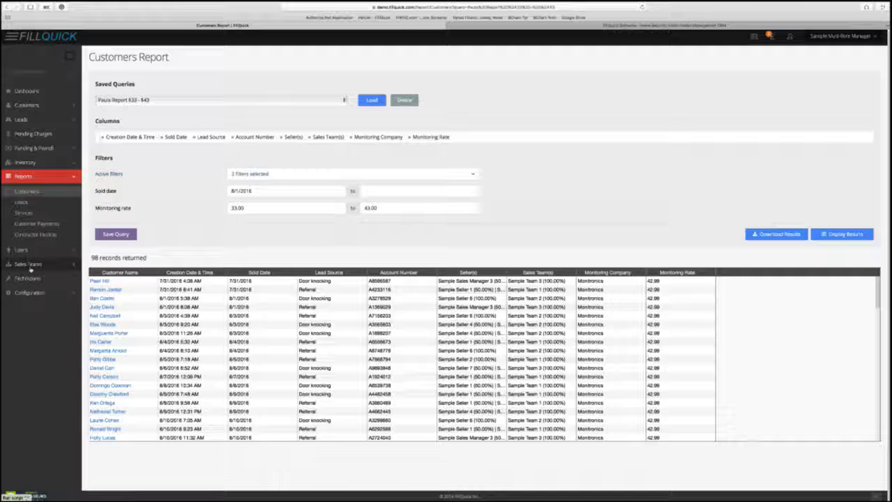
# From the Dashboard, open the 2 Accounts Awaiting Acceptance card.
pyautogui.click(28, 91)
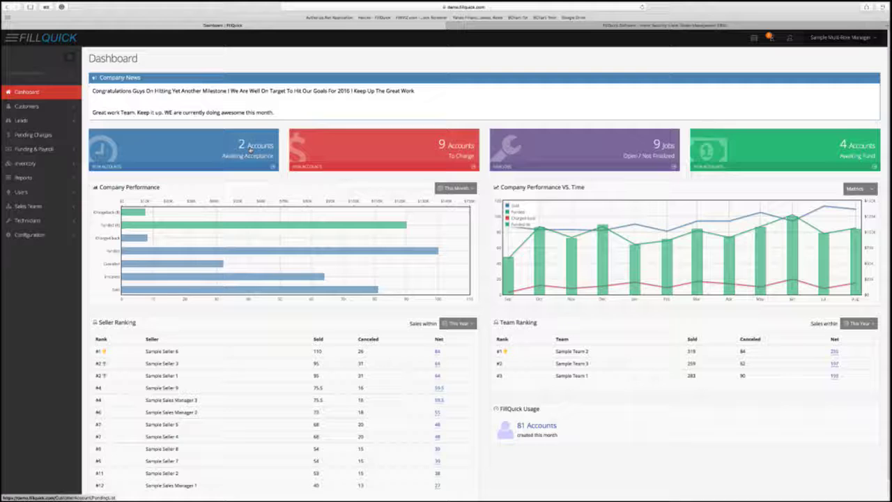
pyautogui.click(249, 149)
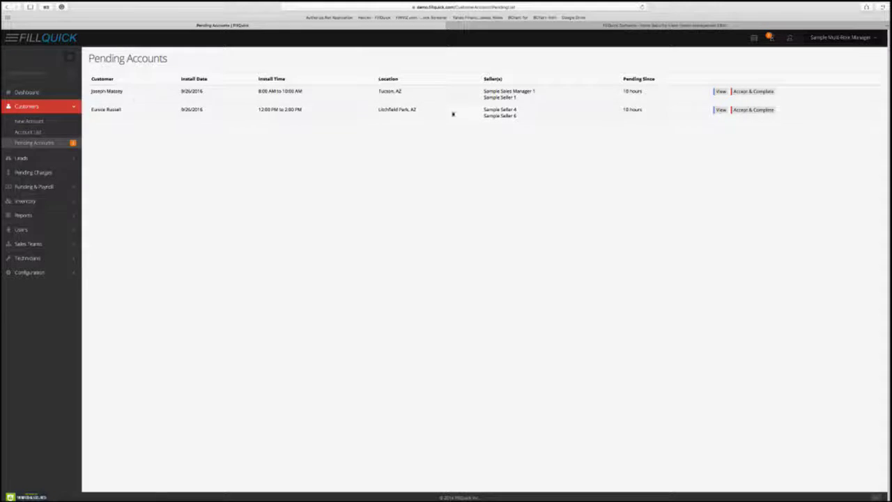
# Highlight the 10-hour pending time, then scroll through the first account's completion form.
pyautogui.moveTo(620, 91); pyautogui.dragTo(642, 91)
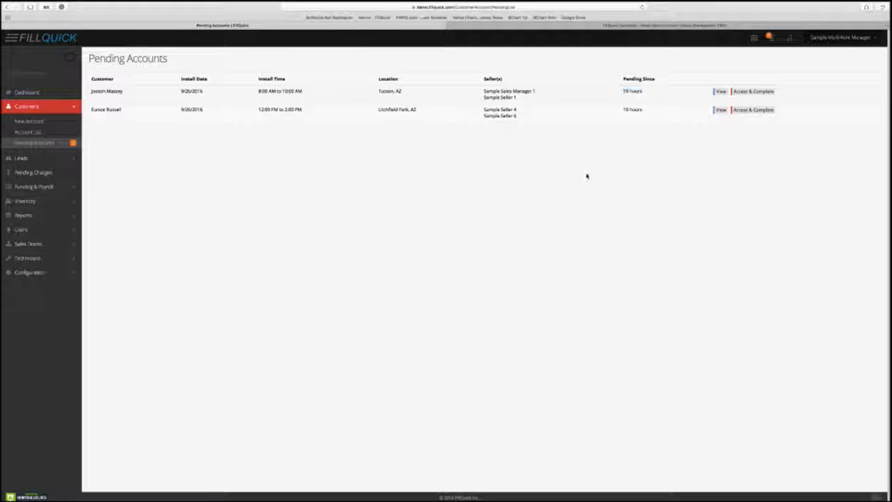
pyautogui.click(567, 182)
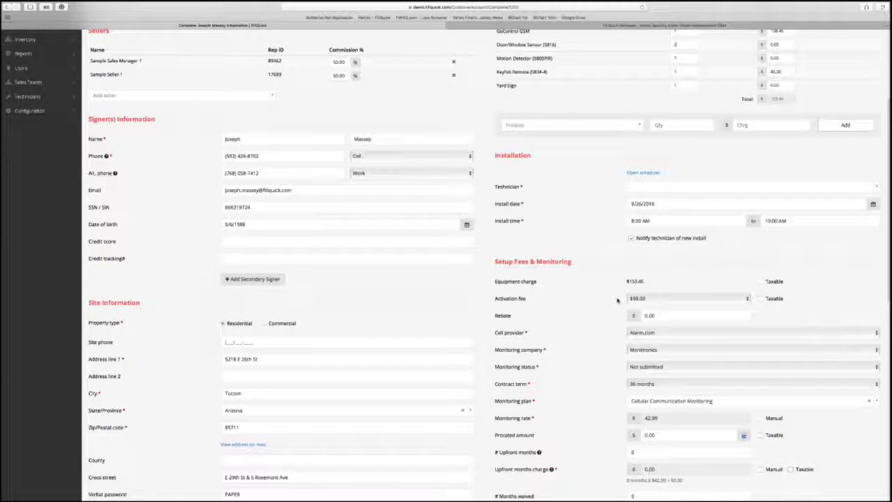
pyautogui.scroll(-2, 617, 301)
pyautogui.scroll(-1, 617, 301)
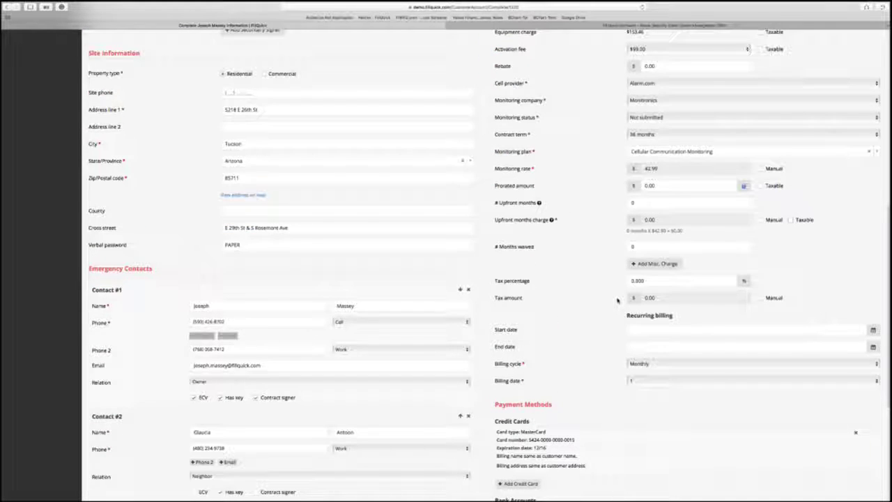
pyautogui.scroll(-3, 589, 302)
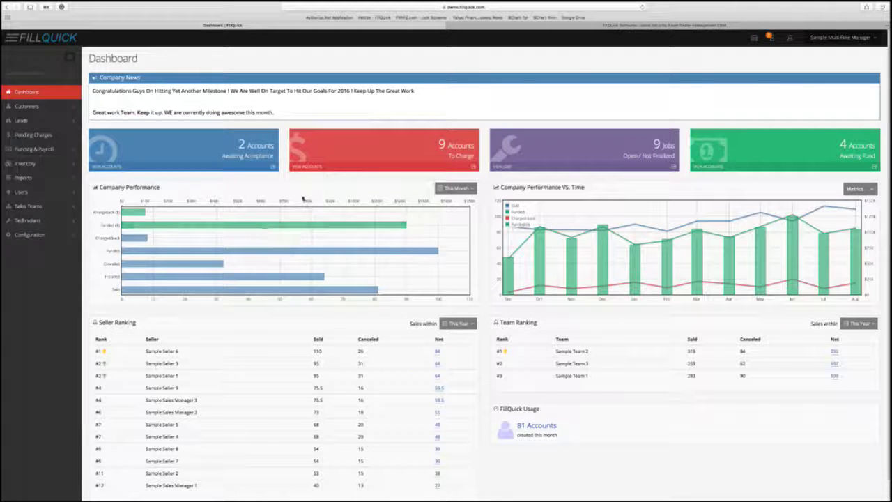
# Switch to the browser tab showing the FillQuick marketing homepage.
pyautogui.click(560, 28)
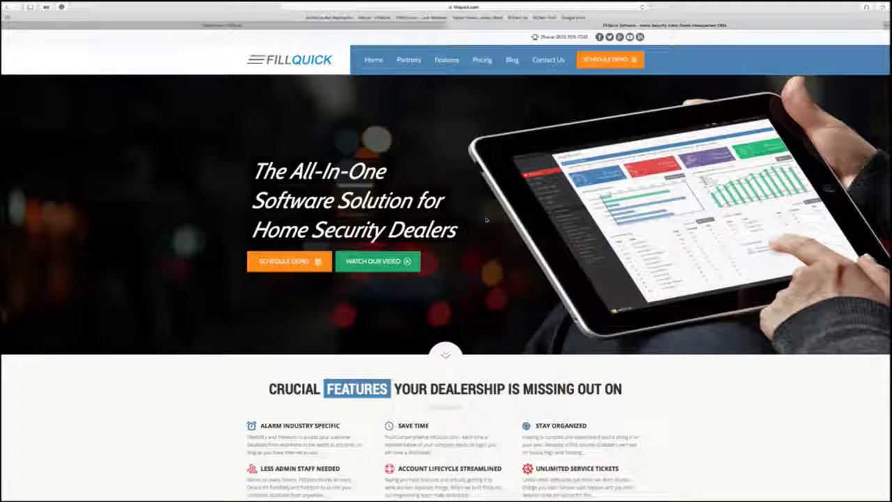
# Scroll down to the Transparent Fair Pricing section: $499 setup, $59 monthly minimum.
pyautogui.scroll(-10, 485, 220)
pyautogui.scroll(-10, 485, 220)
pyautogui.scroll(-10, 486, 220)
pyautogui.scroll(-10, 485, 220)
pyautogui.scroll(-5, 486, 220)
pyautogui.scroll(-6, 486, 220)
pyautogui.scroll(1, 486, 220)
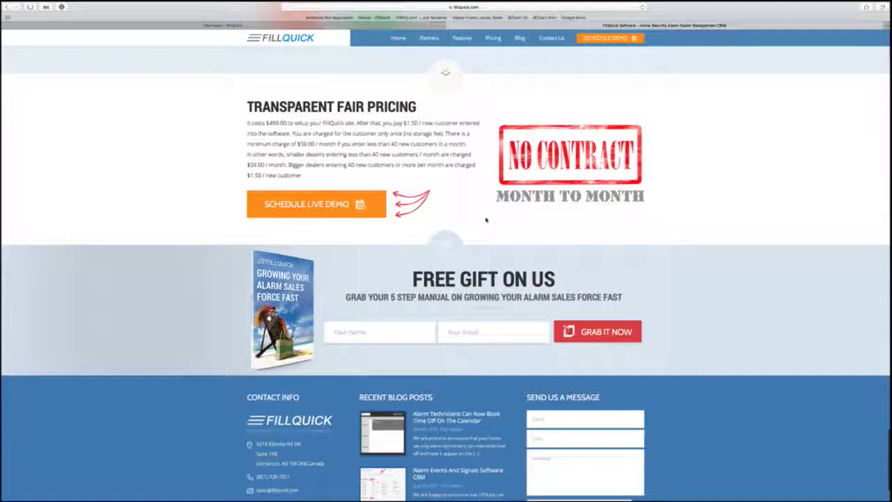
pyautogui.scroll(1, 484, 222)
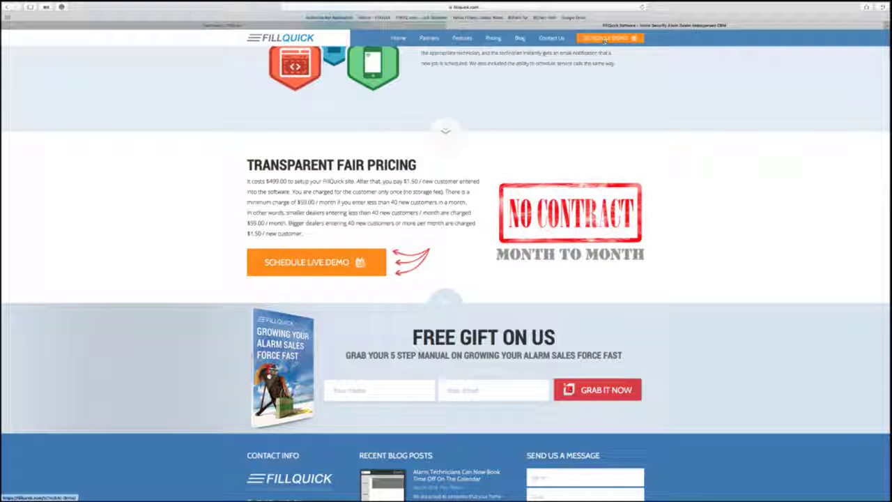
# Scroll back up the homepage toward the All-In-One Software Solution banner.
pyautogui.scroll(2, 598, 151)
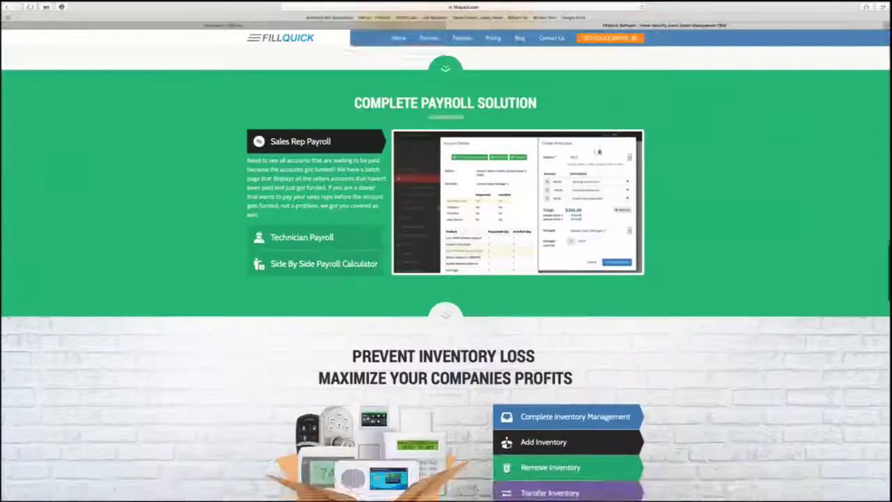